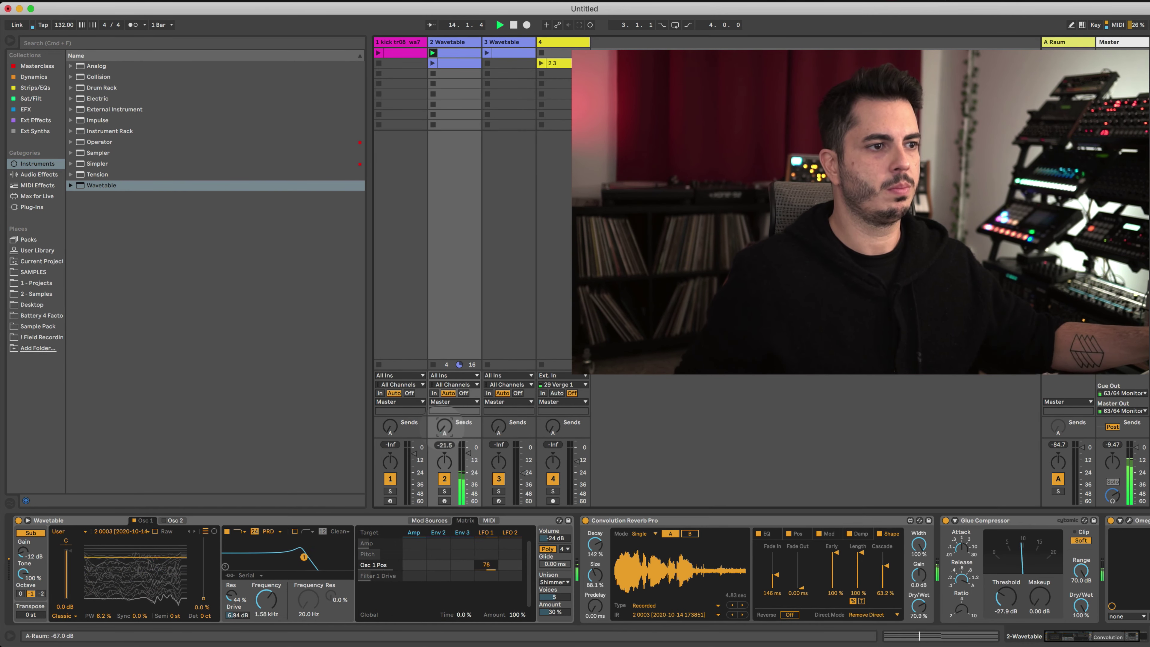
Set the Convolution Reverb Pro Dry/Wet on track 2 to 74% and raise the track's send A level.
{"action": "scroll", "coordinate": [443, 427], "scroll_direction": "down", "scroll_amount": 5}
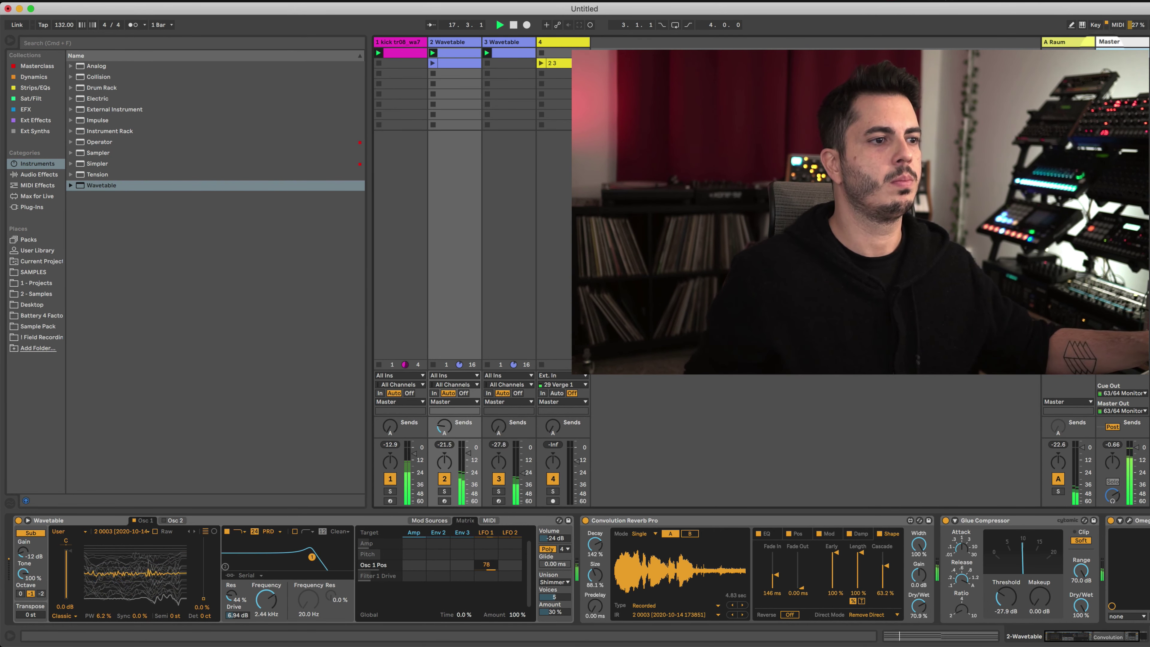
{"action": "left_click_drag", "start_coordinate": [926, 606], "coordinate": [926, 588]}
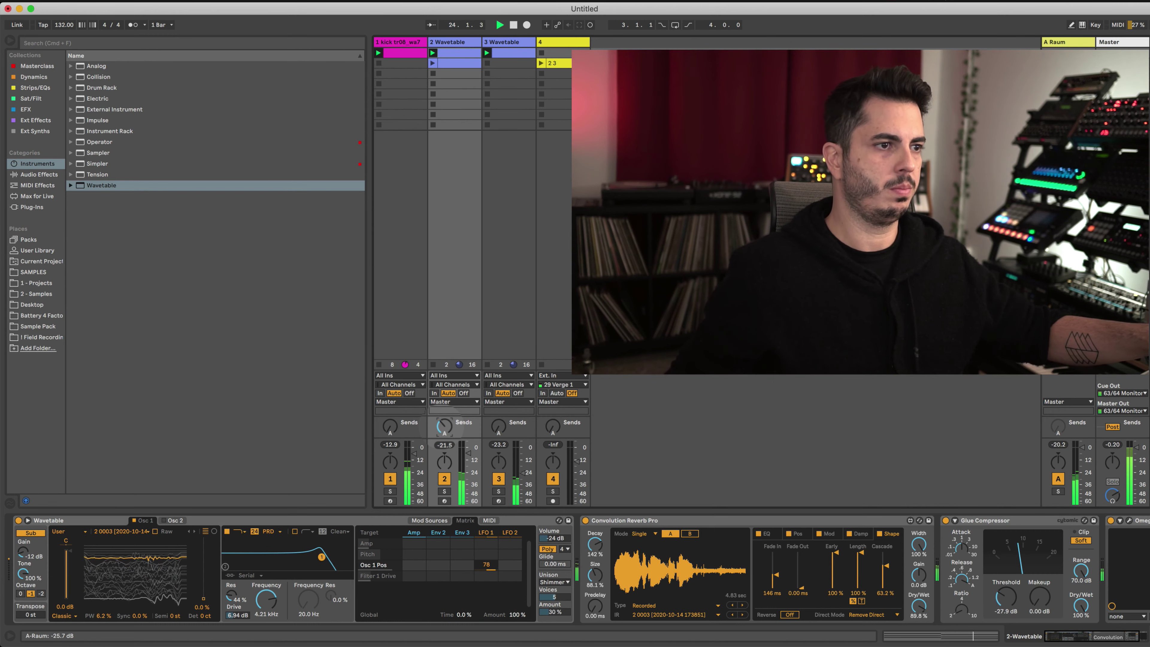
{"action": "left_click_drag", "start_coordinate": [918, 605], "coordinate": [918, 627]}
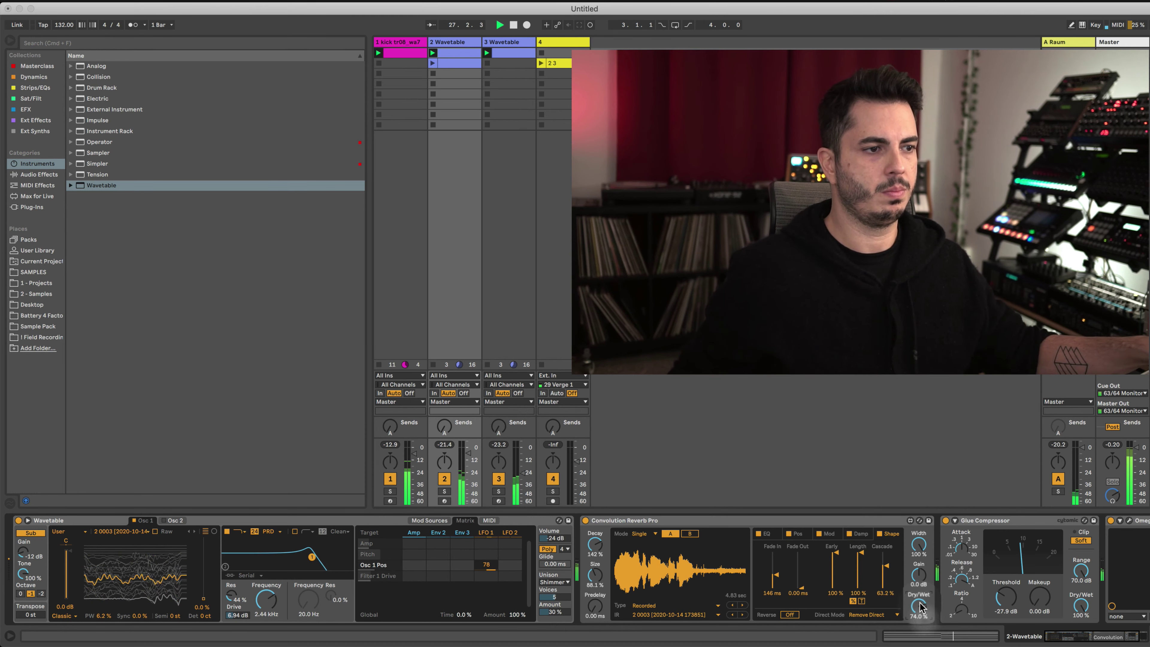
{"action": "left_click_drag", "start_coordinate": [448, 432], "coordinate": [448, 428]}
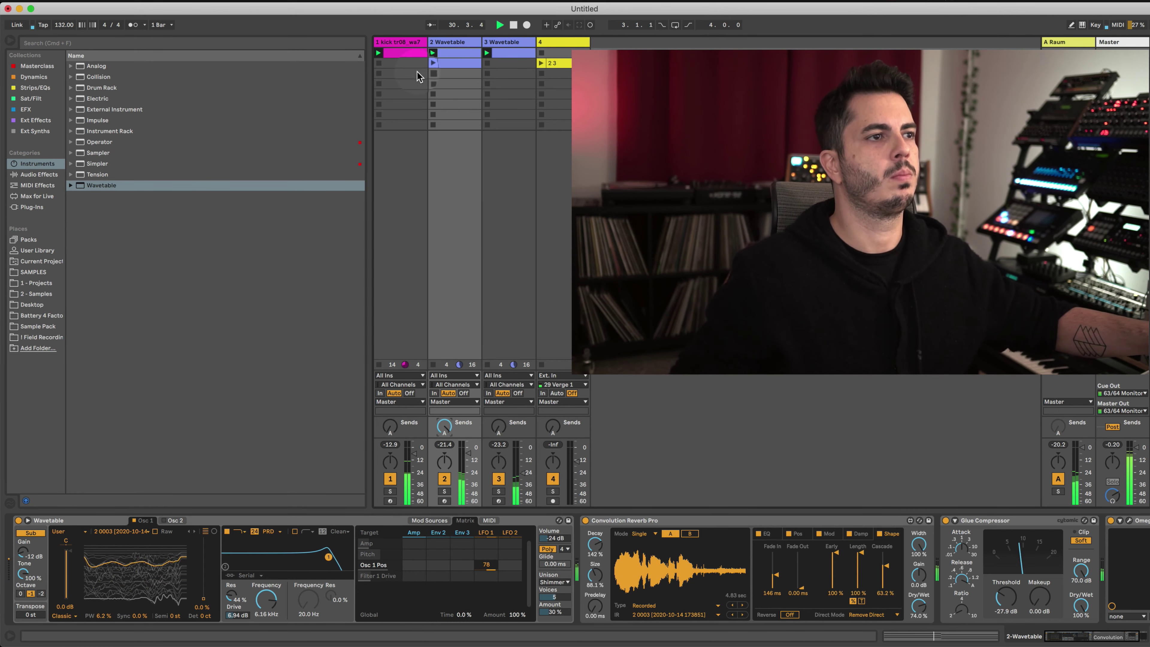
Switch playback to only the second clip of track 2, with its Convolution Reverb Pro Dry/Wet lowered to 46.5%.
{"action": "left_click", "coordinate": [379, 63]}
{"action": "left_click", "coordinate": [487, 62]}
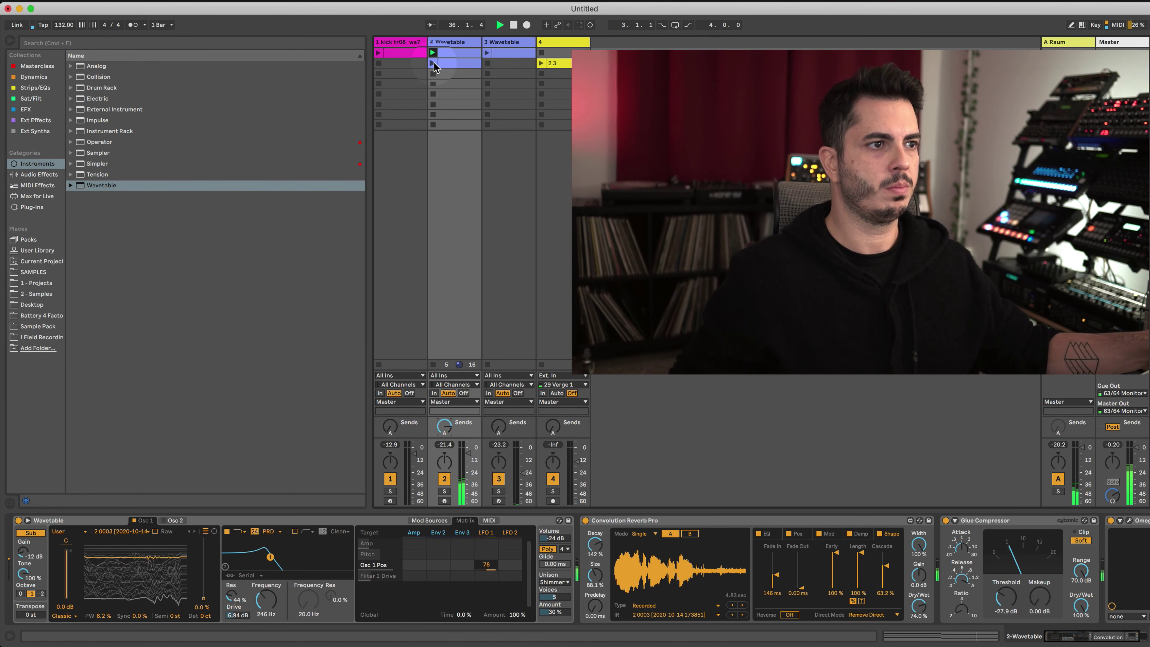
{"action": "left_click", "coordinate": [433, 63]}
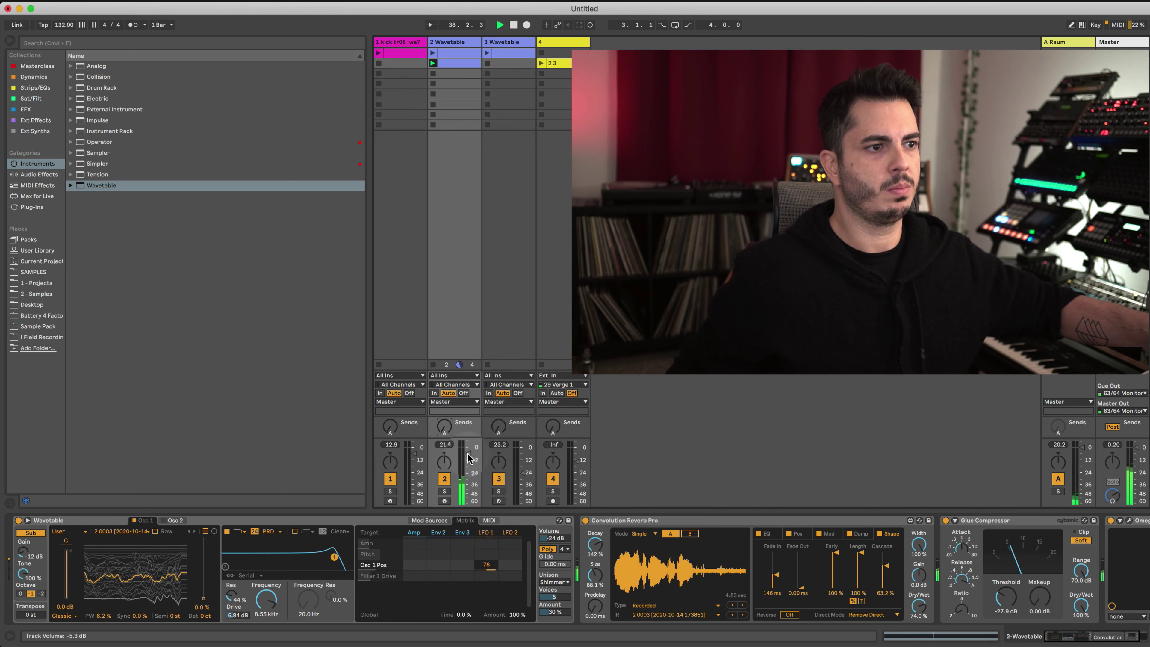
{"action": "mouse_move", "coordinate": [911, 601]}
{"action": "left_mouse_down"}
{"action": "mouse_move", "coordinate": [910, 618]}
{"action": "mouse_move", "coordinate": [918, 589]}
{"action": "mouse_move", "coordinate": [918, 609]}
{"action": "left_mouse_up"}
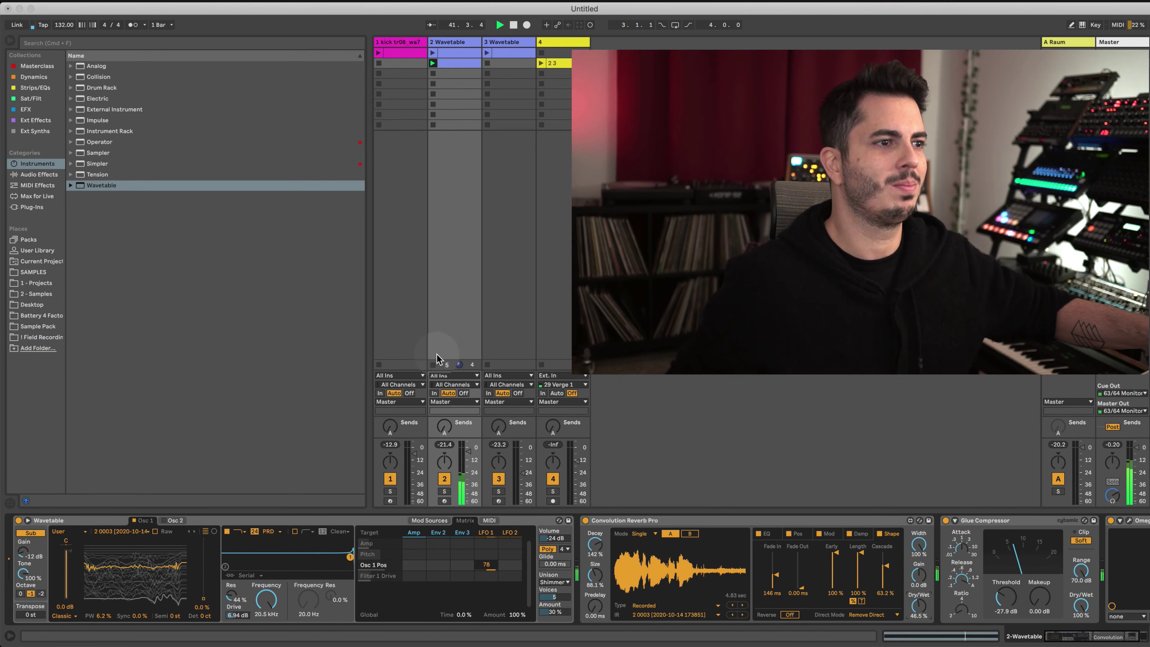
Review the device chains of tracks 3 and 2, including the Glue Compressor and the Omega Transformer plug-in window.
{"action": "left_click", "coordinate": [550, 42]}
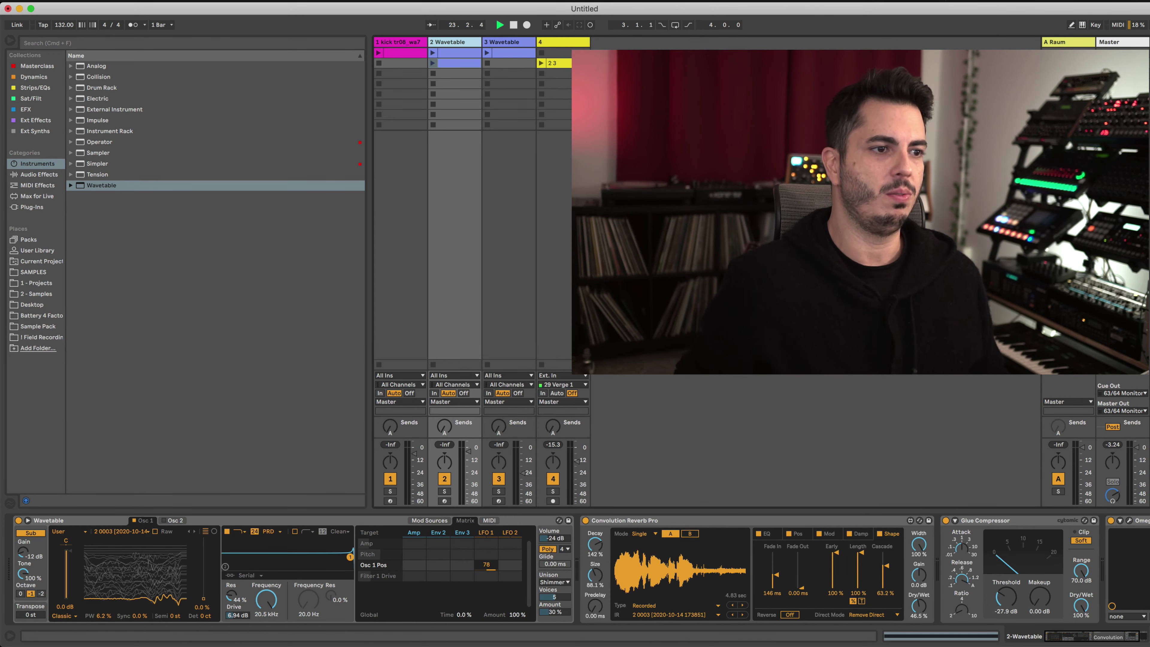
{"action": "left_click", "coordinate": [507, 63]}
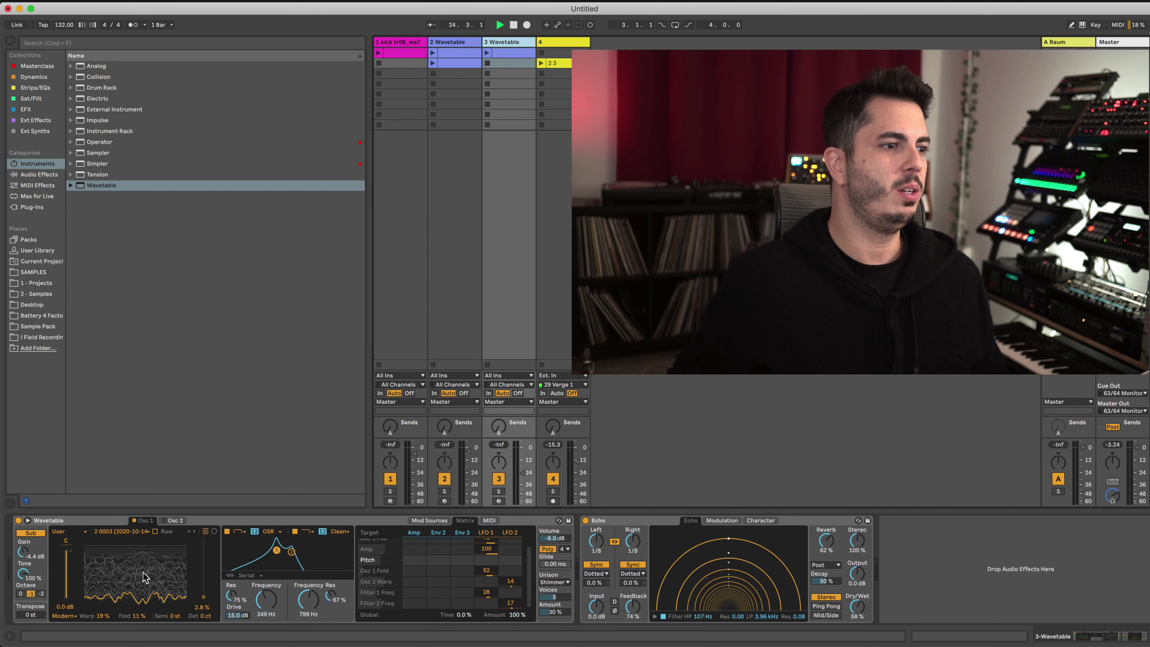
{"action": "left_click", "coordinate": [450, 51]}
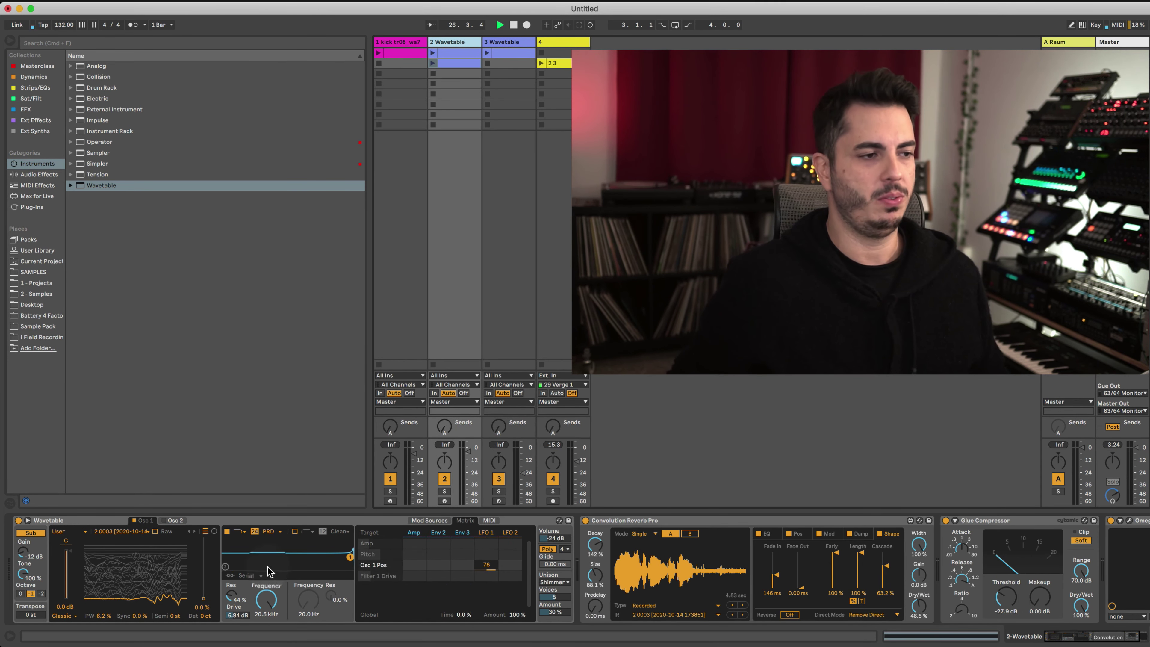
{"action": "left_click", "coordinate": [1030, 522]}
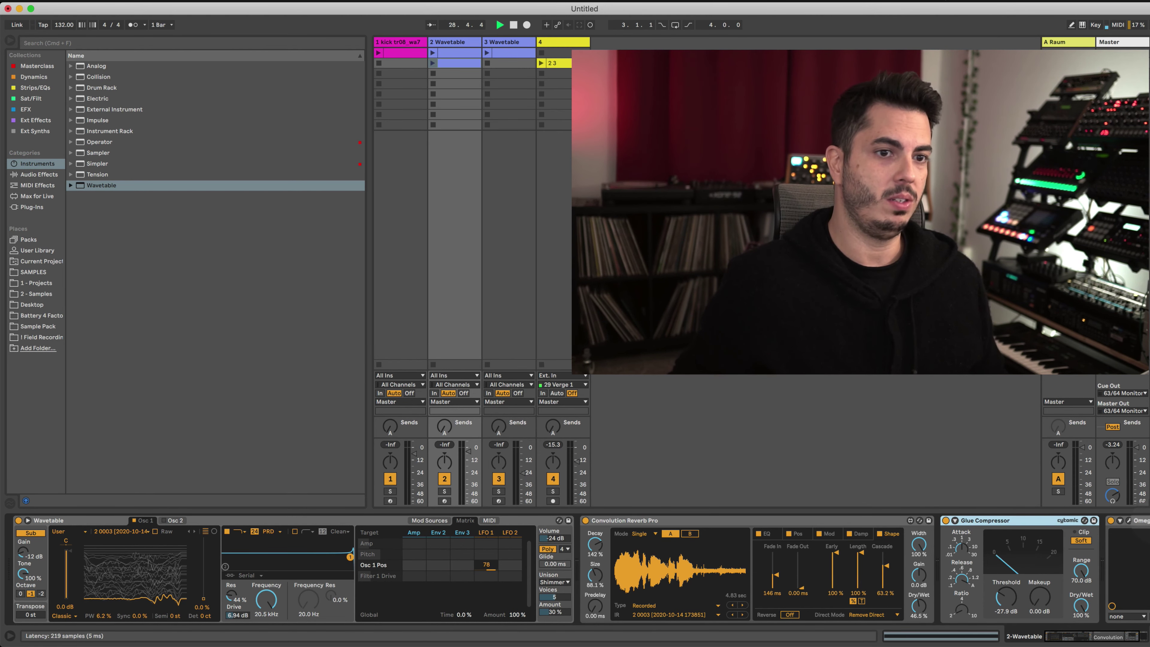
{"action": "left_click", "coordinate": [1127, 522]}
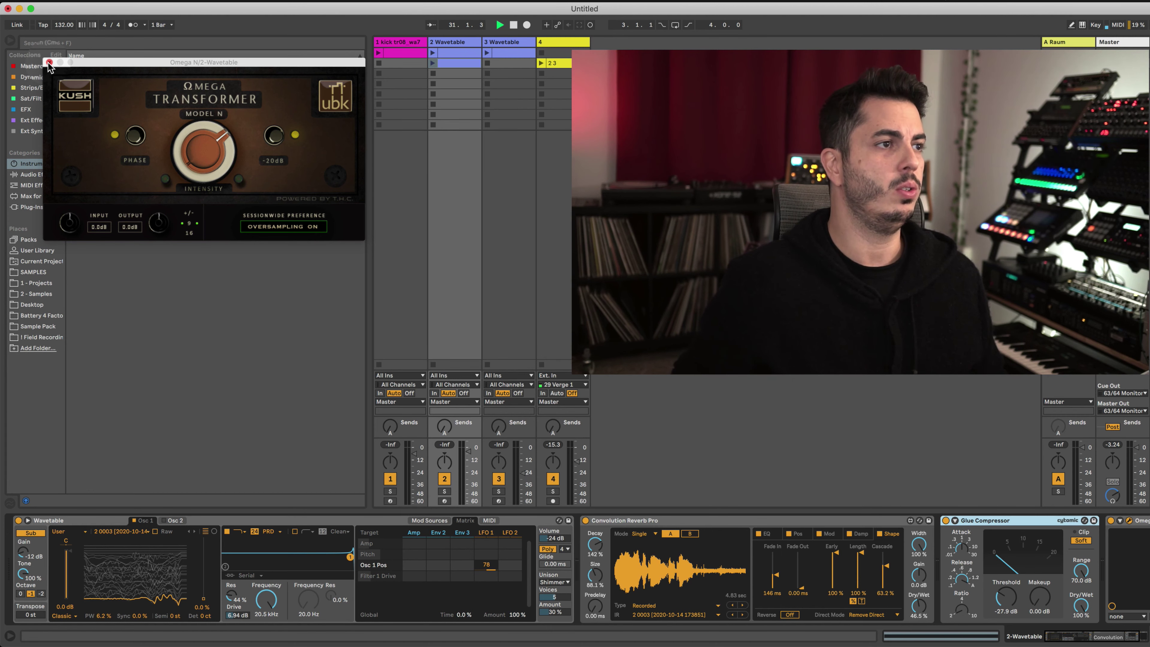
{"action": "left_click", "coordinate": [50, 63]}
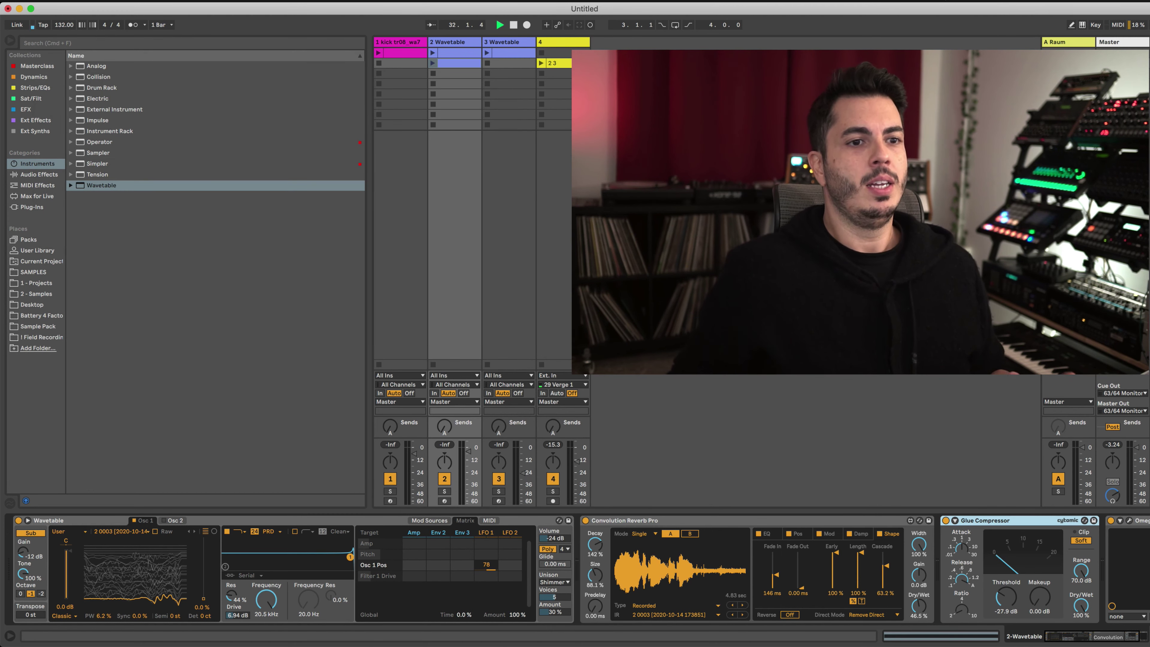
Examine the Raum reverb settings on return track A, then close the plug-in window.
{"action": "left_click", "coordinate": [1062, 42]}
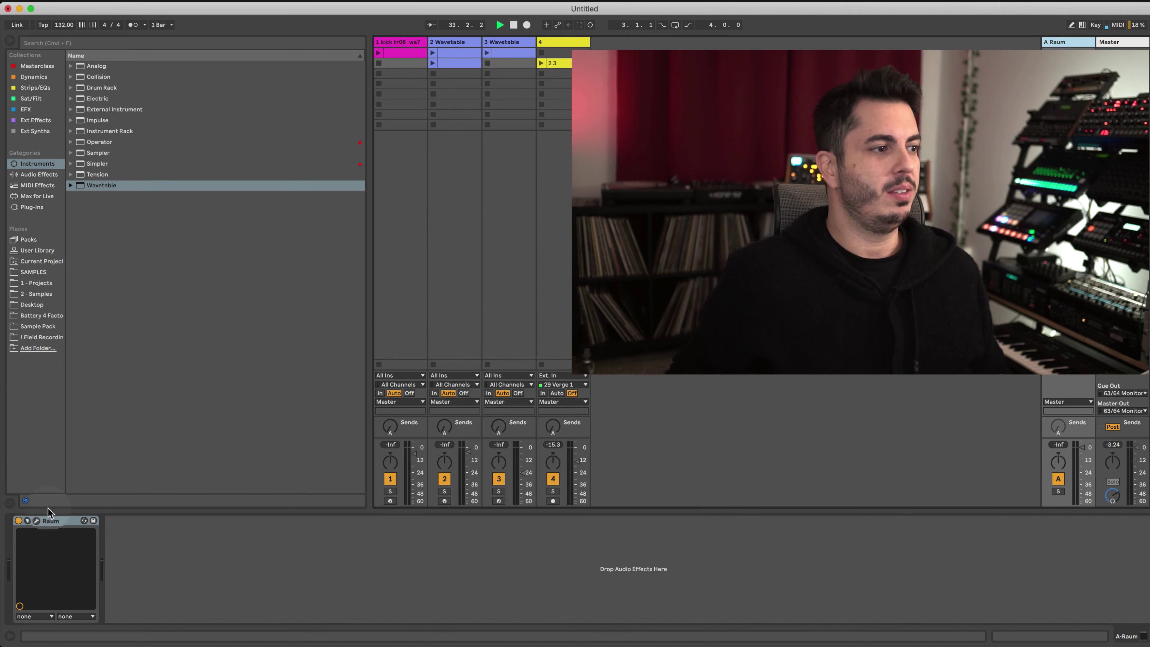
{"action": "left_click", "coordinate": [37, 520]}
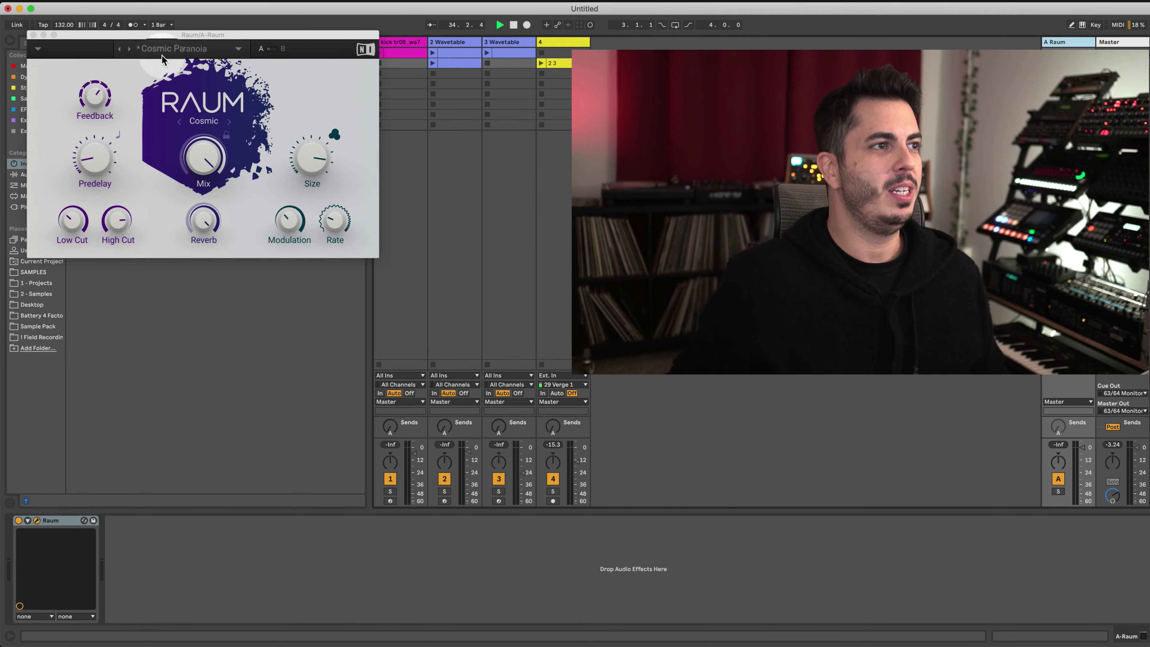
{"action": "left_click_drag", "start_coordinate": [183, 38], "coordinate": [821, 156]}
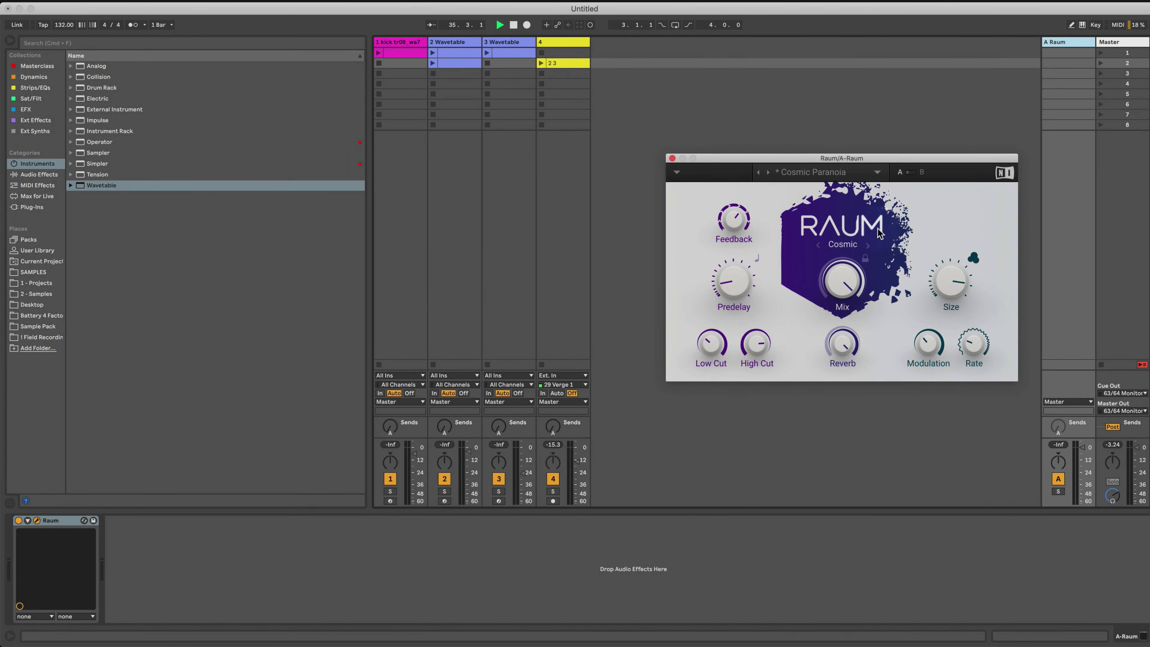
{"action": "left_click", "coordinate": [671, 158]}
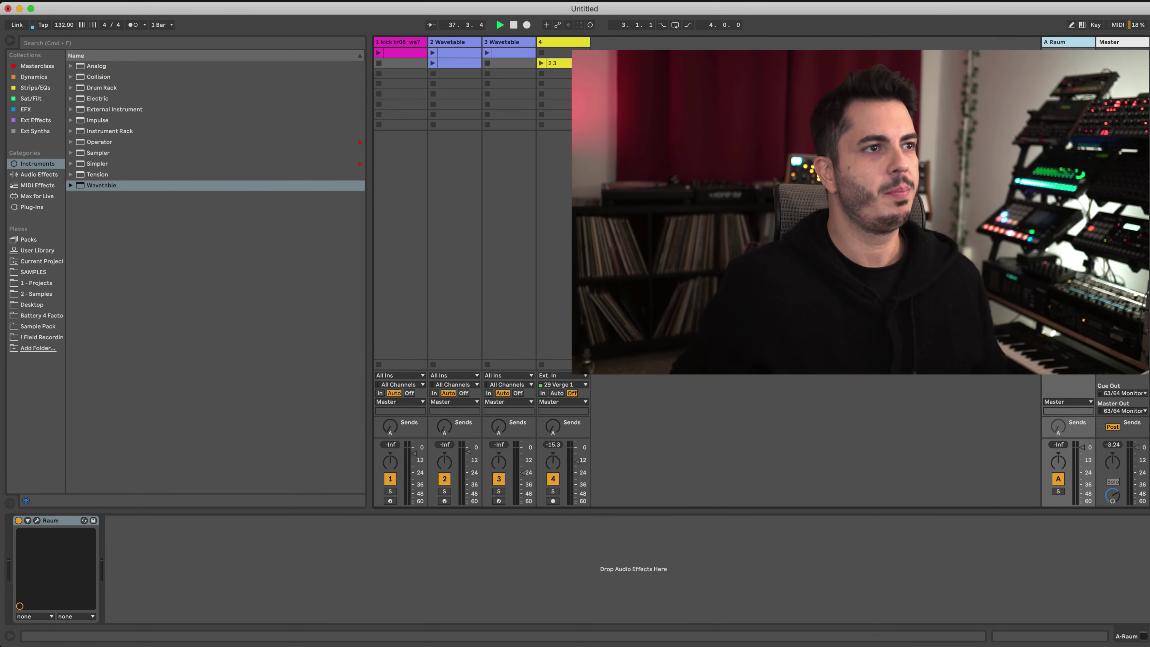
Insert a new MIDI track after track 3 and load the Wavetable instrument on it.
{"action": "left_click", "coordinate": [521, 42]}
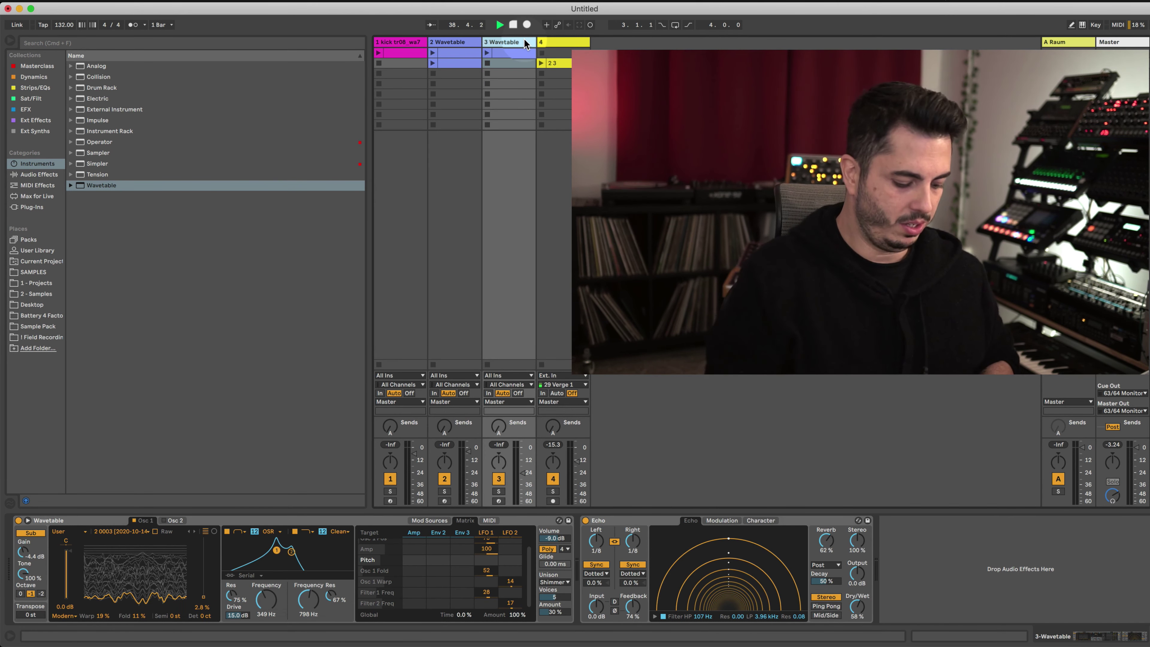
{"action": "key", "text": "super+shift+t"}
{"action": "double_click", "coordinate": [113, 185]}
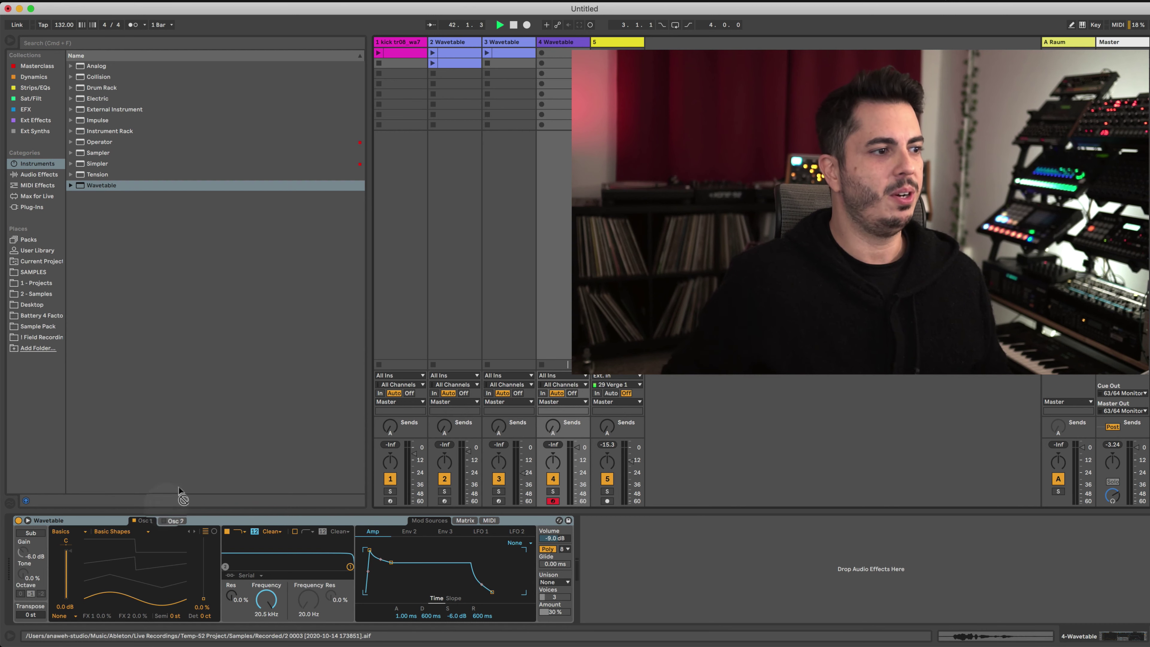
{"action": "left_click_drag", "start_coordinate": [180, 496], "coordinate": [136, 570]}
{"action": "key", "text": "shift+Tab"}
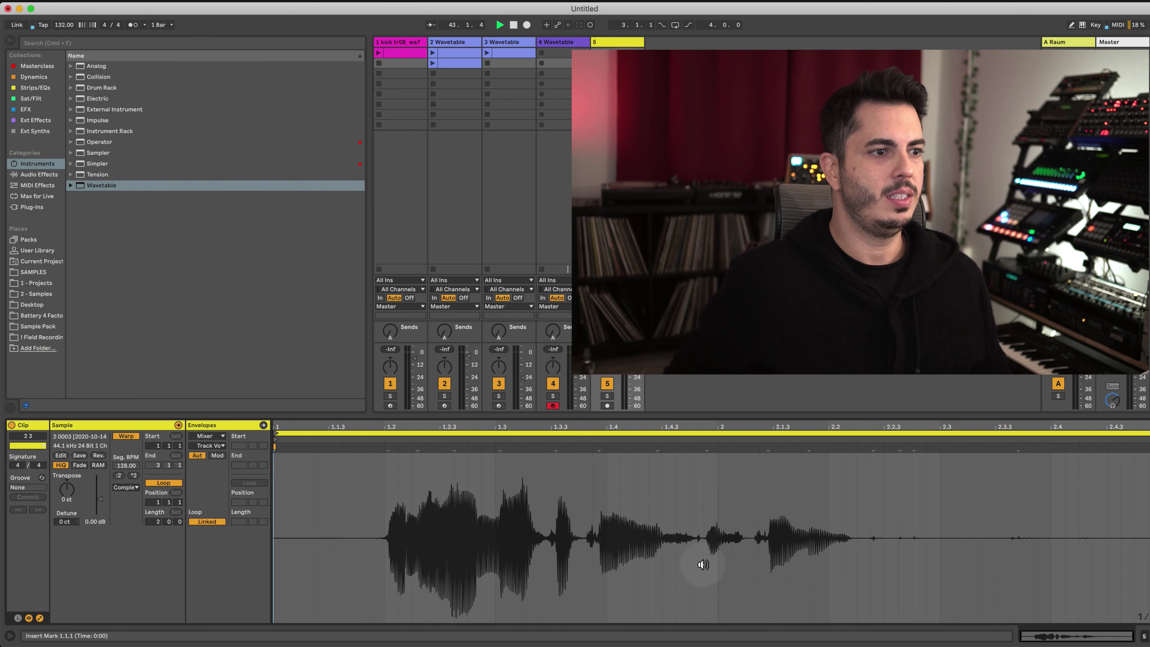
{"action": "left_click", "coordinate": [562, 41]}
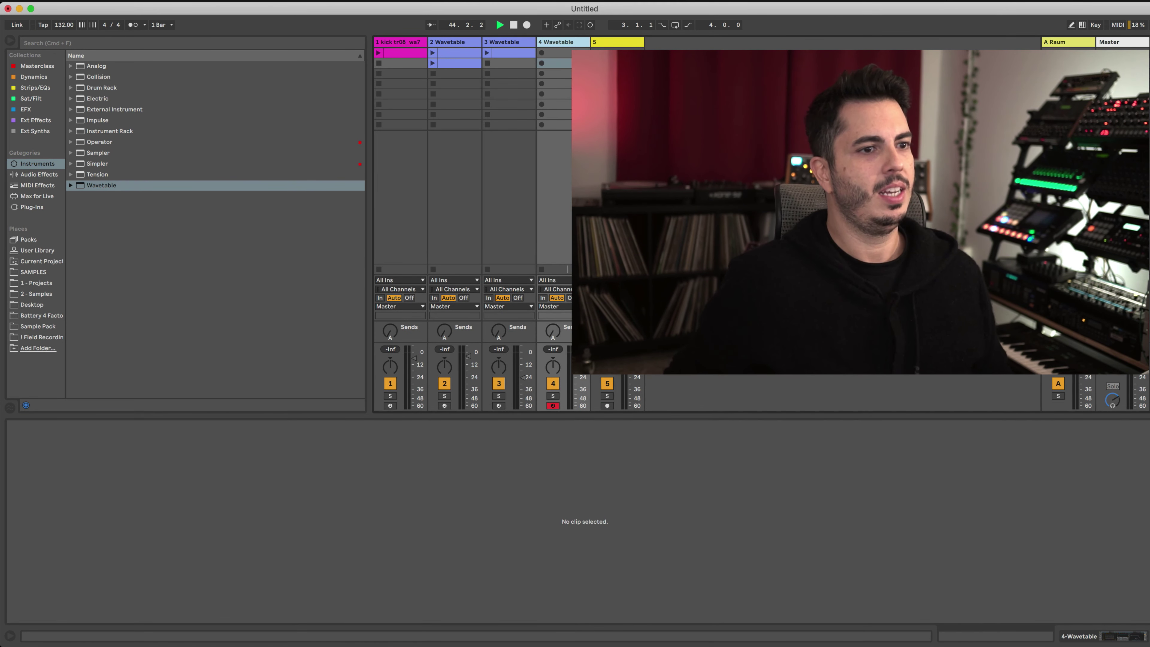
{"action": "key", "text": "shift+Tab"}
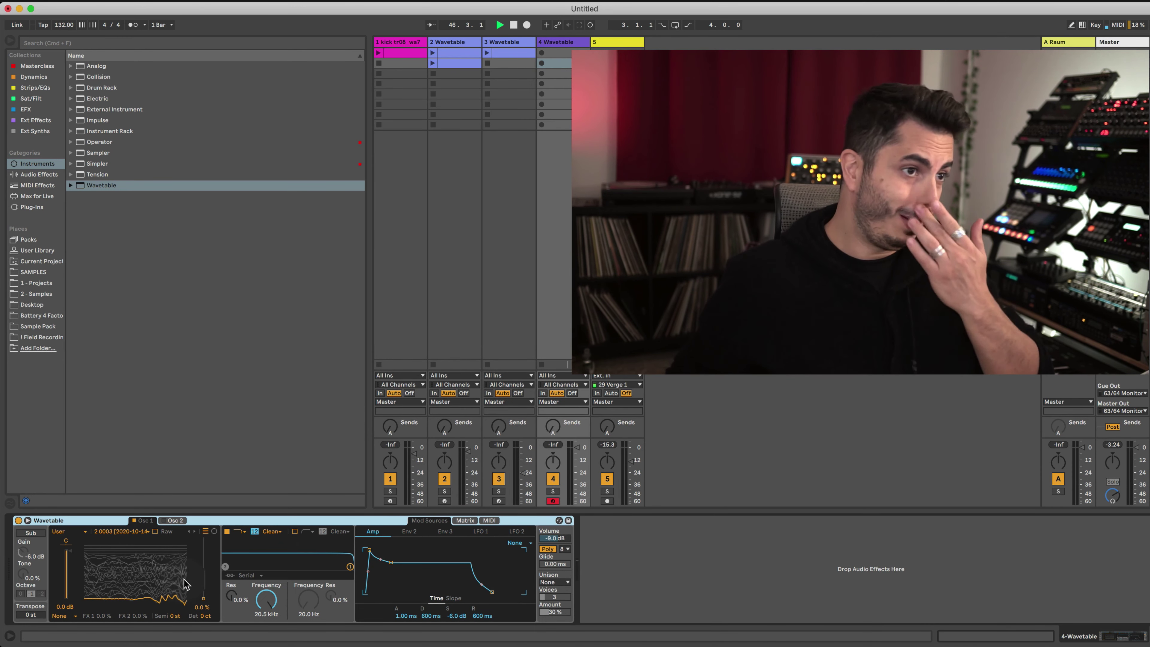
{"action": "left_click_drag", "start_coordinate": [578, 455], "coordinate": [579, 458]}
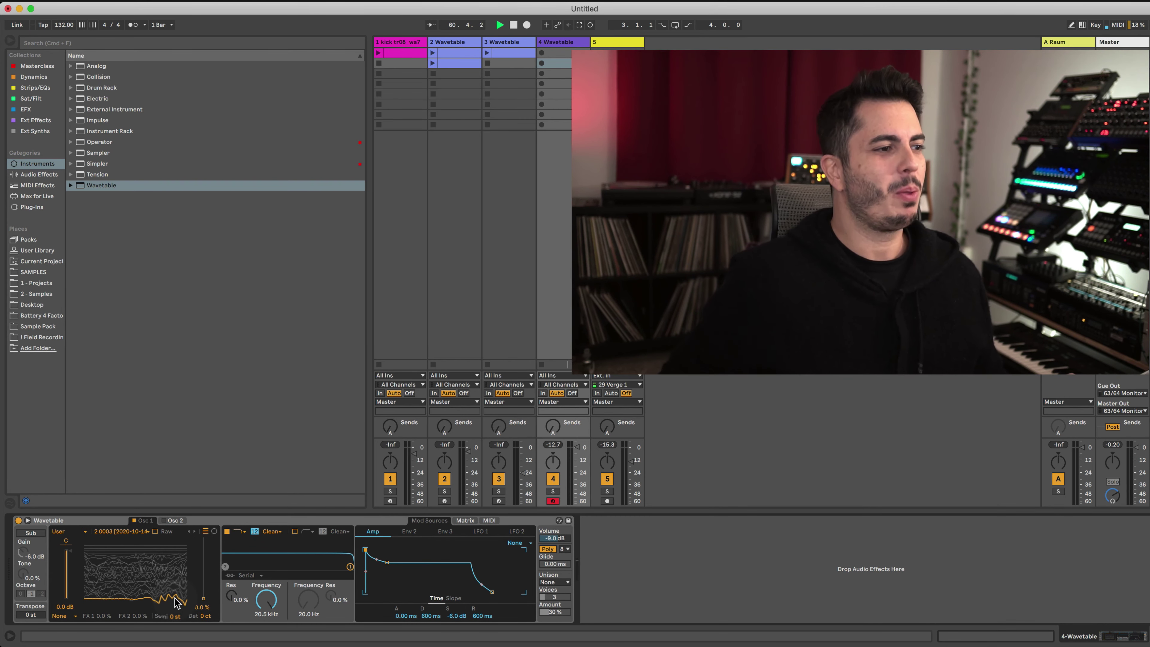
Set LFO 1's rate to 0.05 Hz and route it to Osc 1 Pos with an amount of 77.
{"action": "left_click", "coordinate": [481, 532]}
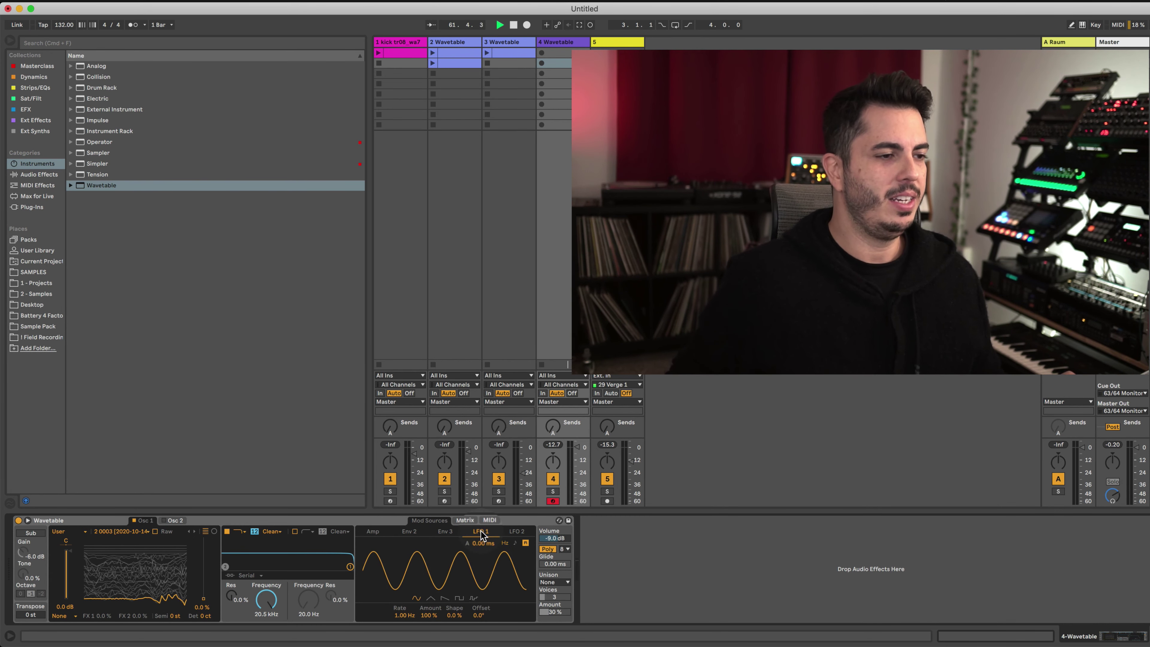
{"action": "left_click_drag", "start_coordinate": [408, 616], "coordinate": [407, 645]}
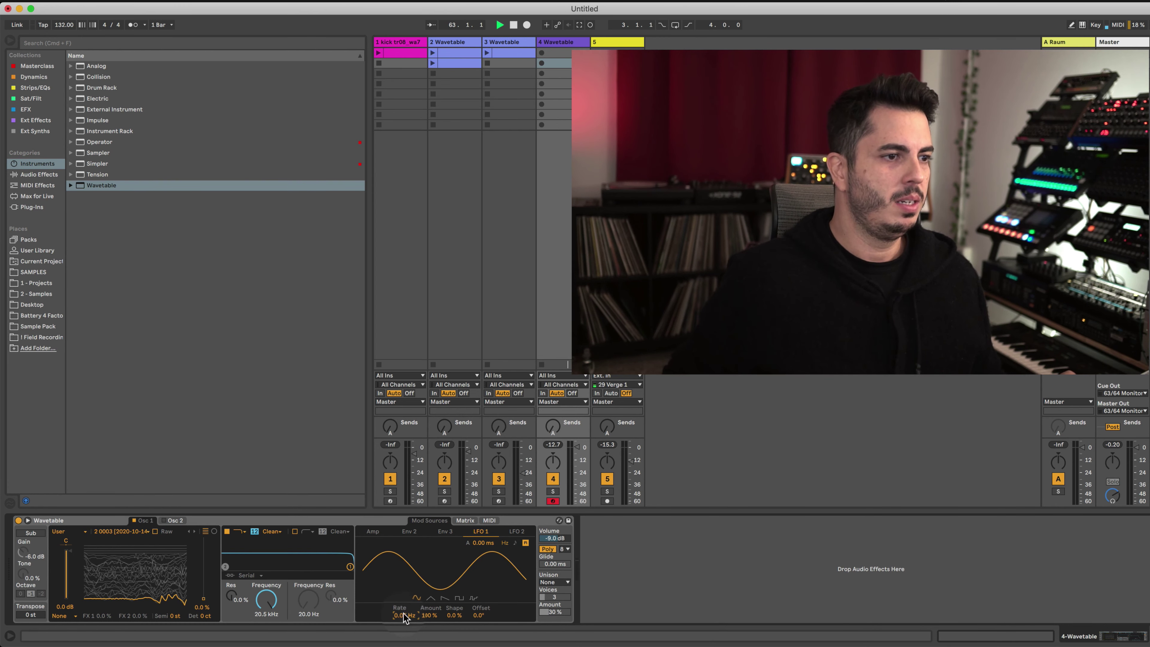
{"action": "left_click", "coordinate": [473, 520]}
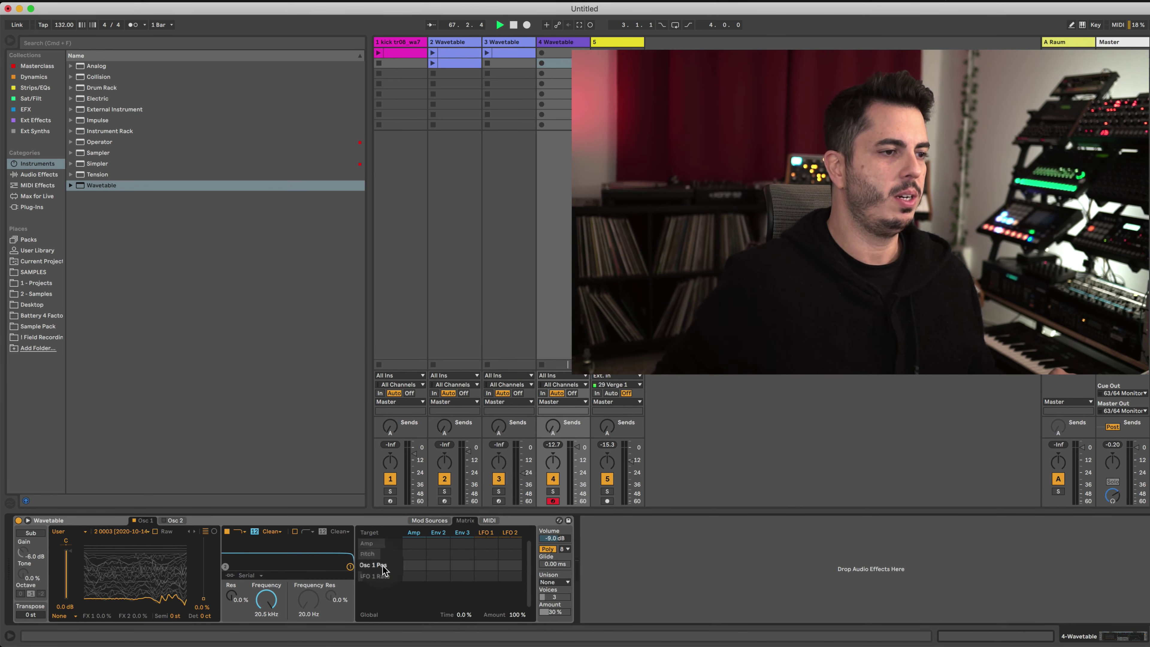
{"action": "left_click", "coordinate": [202, 601]}
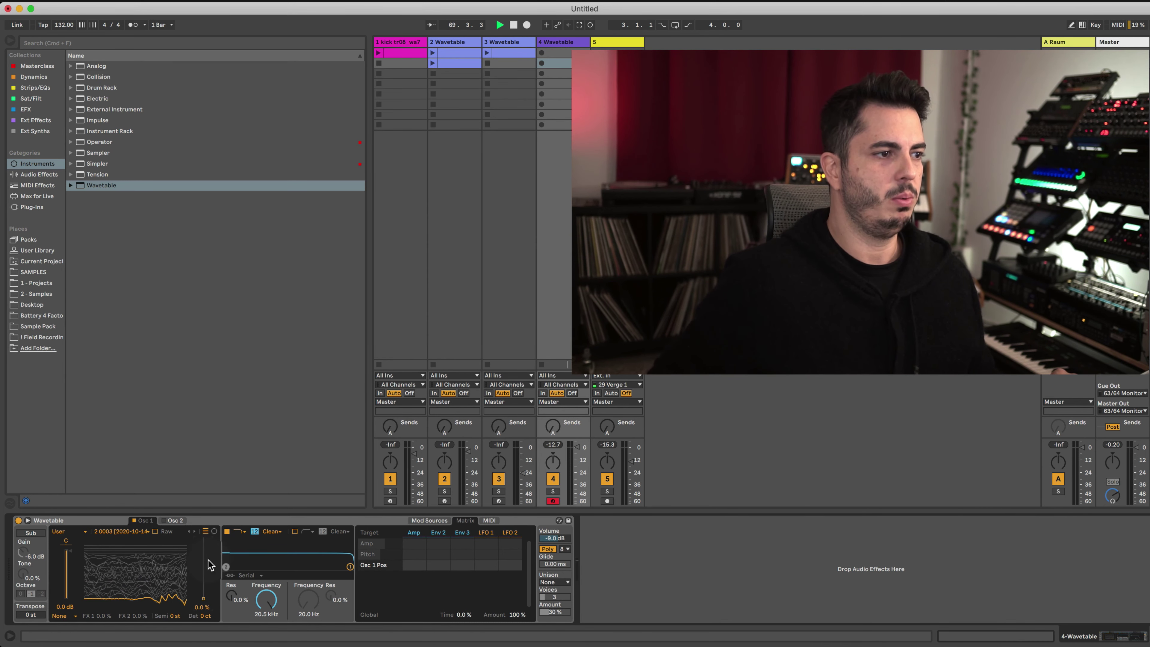
{"action": "left_click_drag", "start_coordinate": [487, 562], "coordinate": [486, 536]}
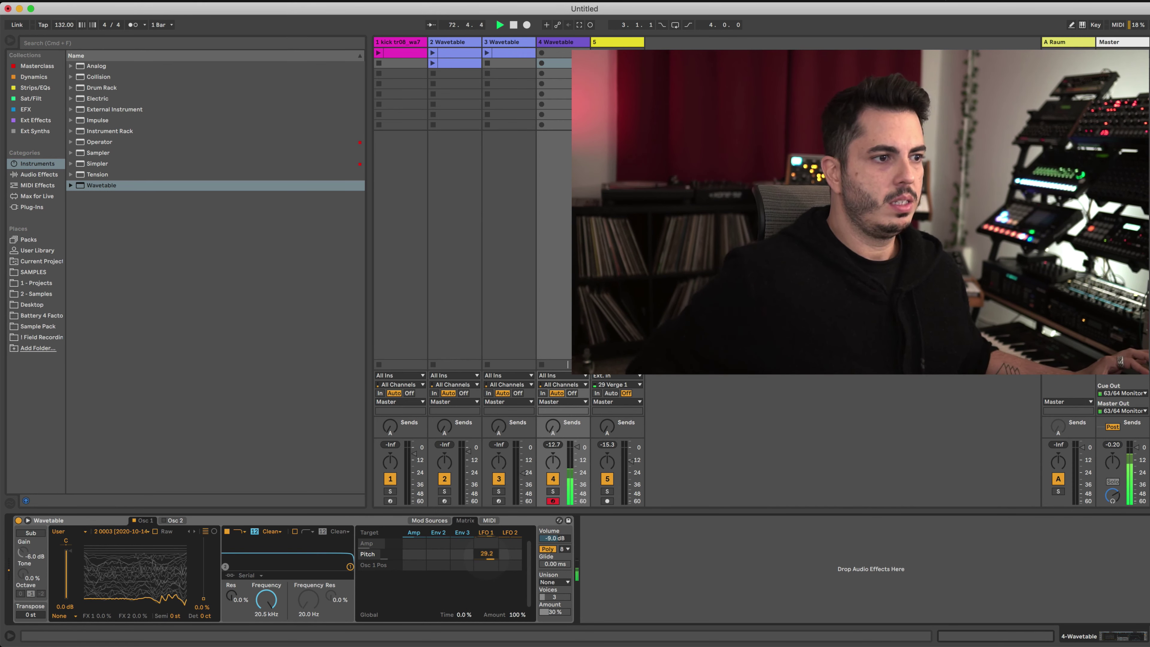
{"action": "mouse_move", "coordinate": [487, 553]}
{"action": "left_mouse_down"}
{"action": "mouse_move", "coordinate": [488, 574]}
{"action": "mouse_move", "coordinate": [486, 542]}
{"action": "left_mouse_up"}
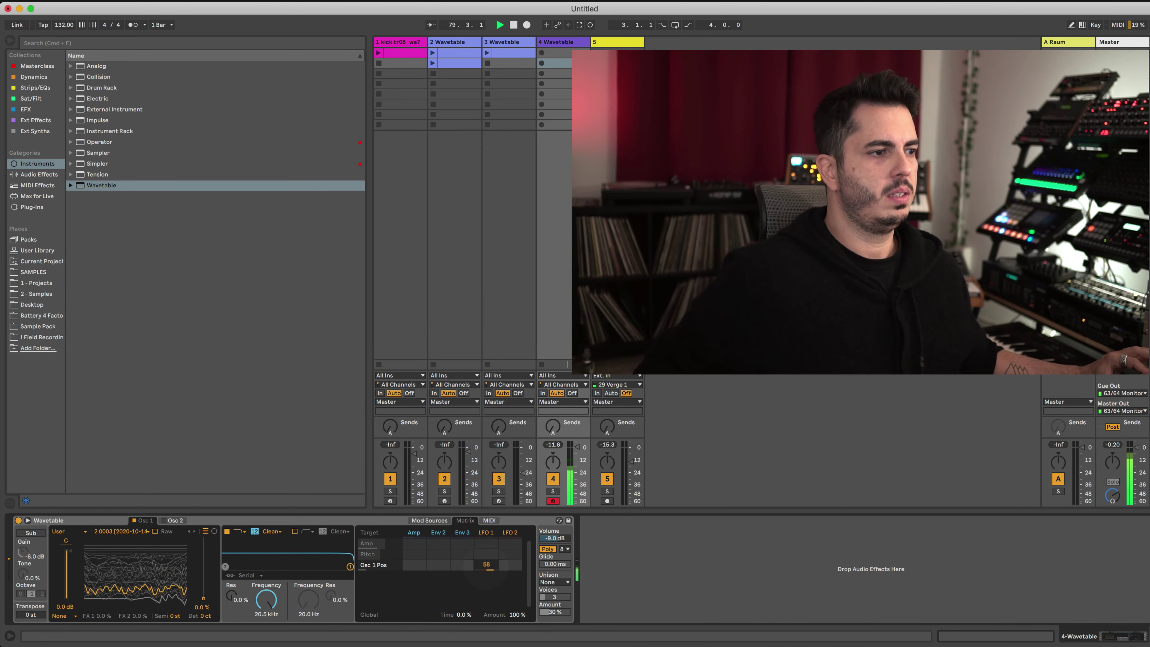
{"action": "left_click_drag", "start_coordinate": [486, 563], "coordinate": [487, 562]}
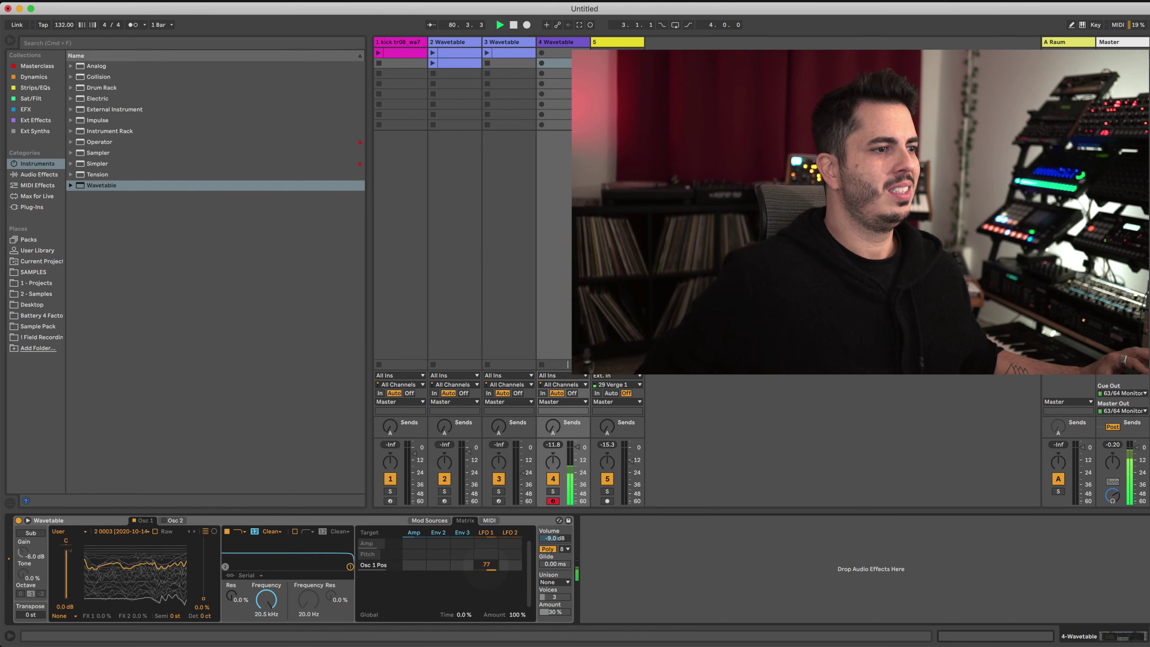
Set LFO 1's rate to 0.09 Hz and lower filter 1 to about 981 Hz with about 42% resonance.
{"action": "left_click", "coordinate": [429, 519]}
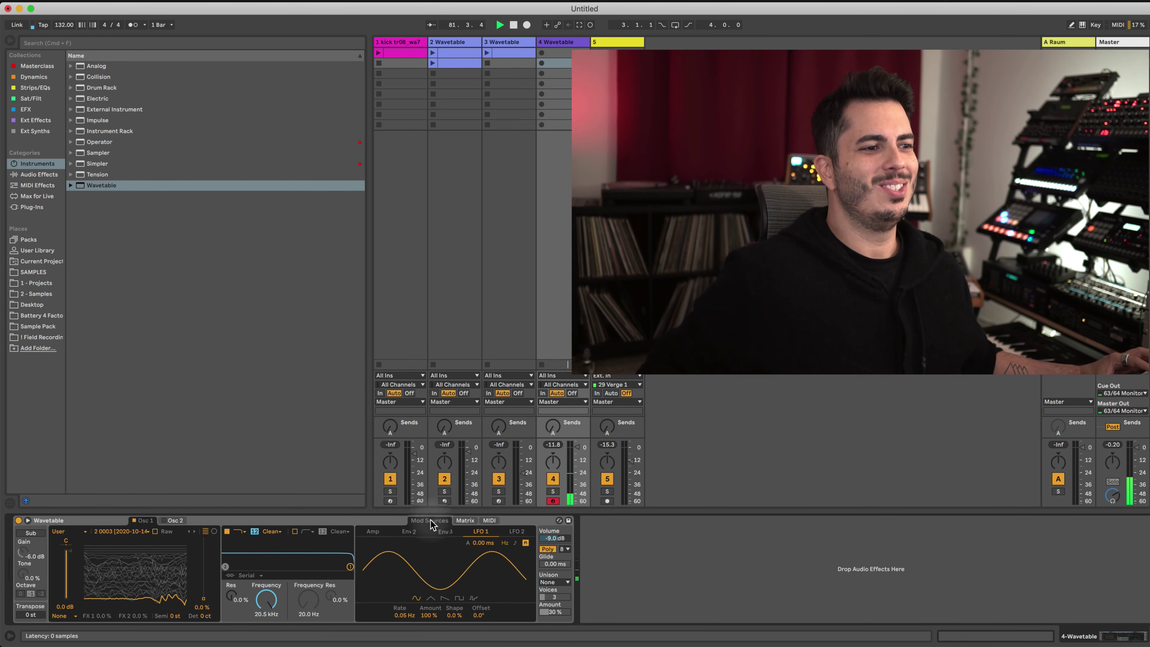
{"action": "left_click_drag", "start_coordinate": [403, 615], "coordinate": [409, 618]}
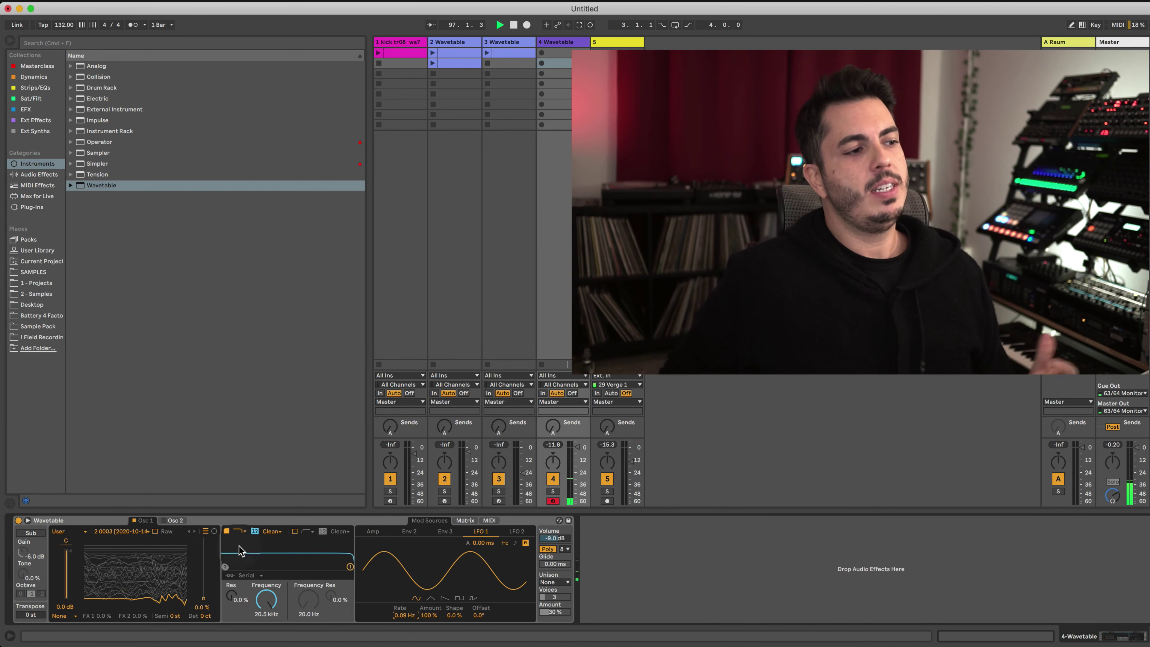
{"action": "left_click_drag", "start_coordinate": [341, 564], "coordinate": [283, 553]}
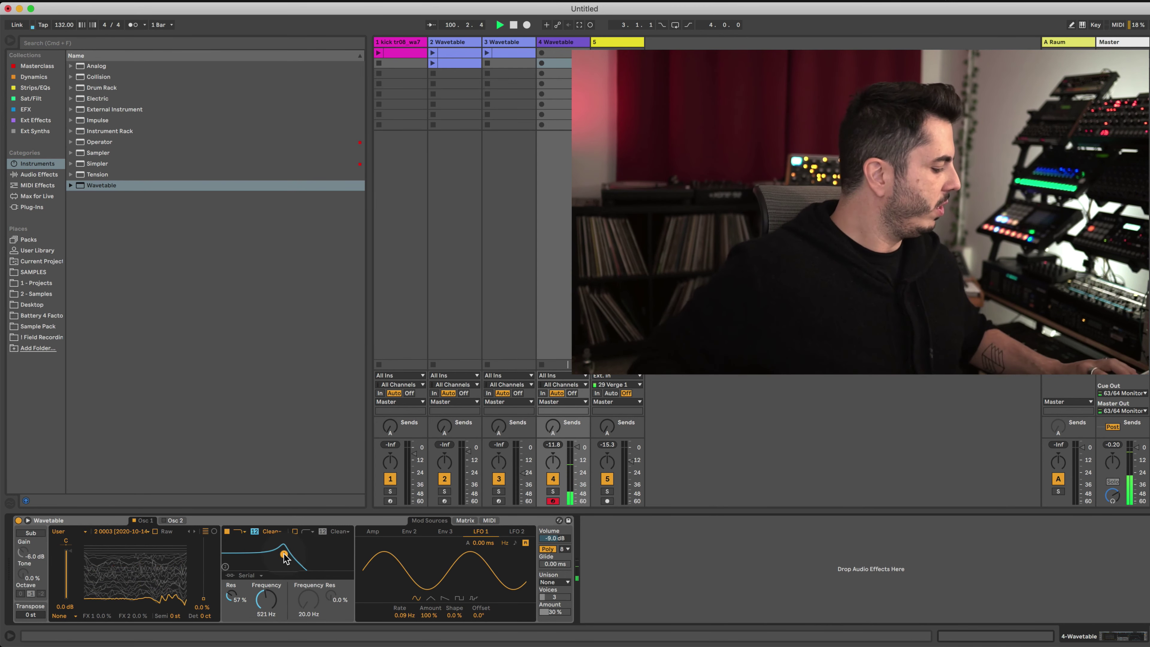
{"action": "mouse_move", "coordinate": [283, 554]}
{"action": "left_mouse_down"}
{"action": "mouse_move", "coordinate": [309, 558]}
{"action": "mouse_move", "coordinate": [279, 557]}
{"action": "mouse_move", "coordinate": [296, 557]}
{"action": "left_mouse_up"}
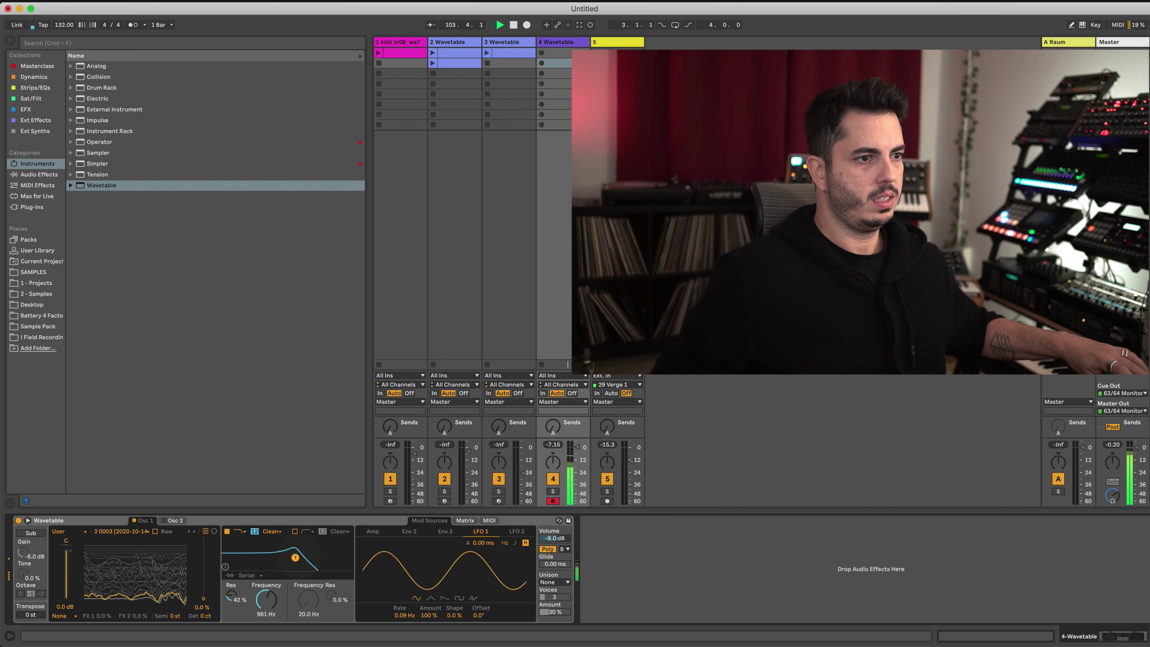
Set the LFO 1 modulation amount on Osc 1 Pos to 30 in the matrix.
{"action": "left_click", "coordinate": [465, 520]}
{"action": "left_click_drag", "start_coordinate": [486, 565], "coordinate": [486, 555]}
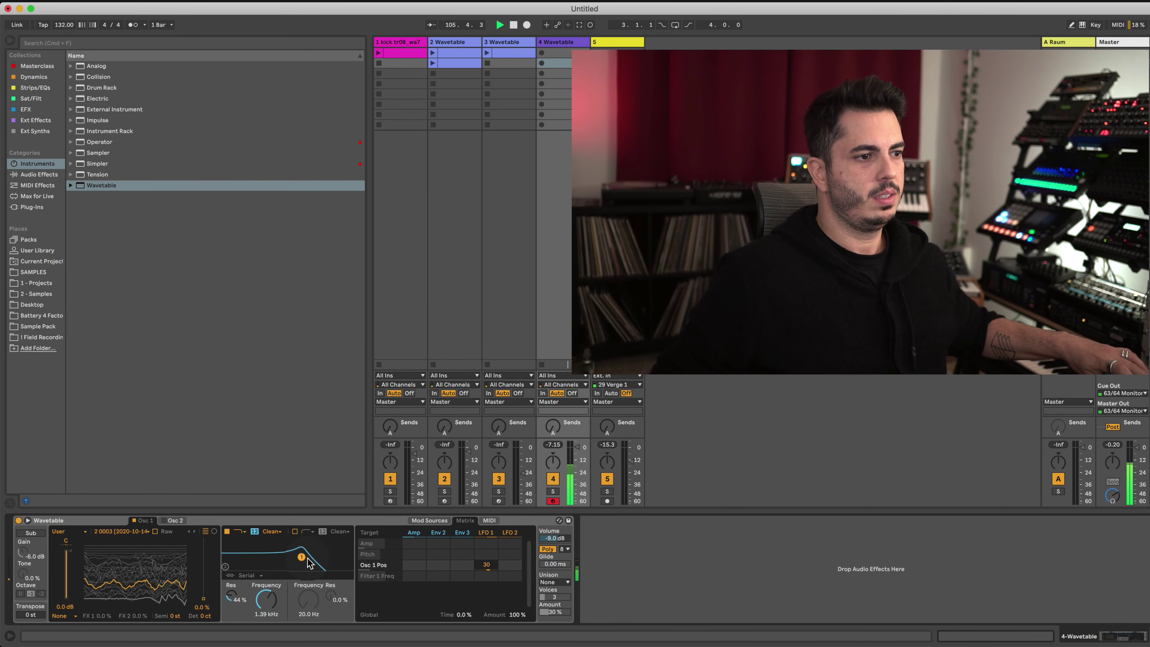
Sweep filter 1 up to about 6.55 kHz with 55% resonance and back down to 951 Hz with 36% resonance.
{"action": "left_click_drag", "start_coordinate": [302, 557], "coordinate": [318, 553]}
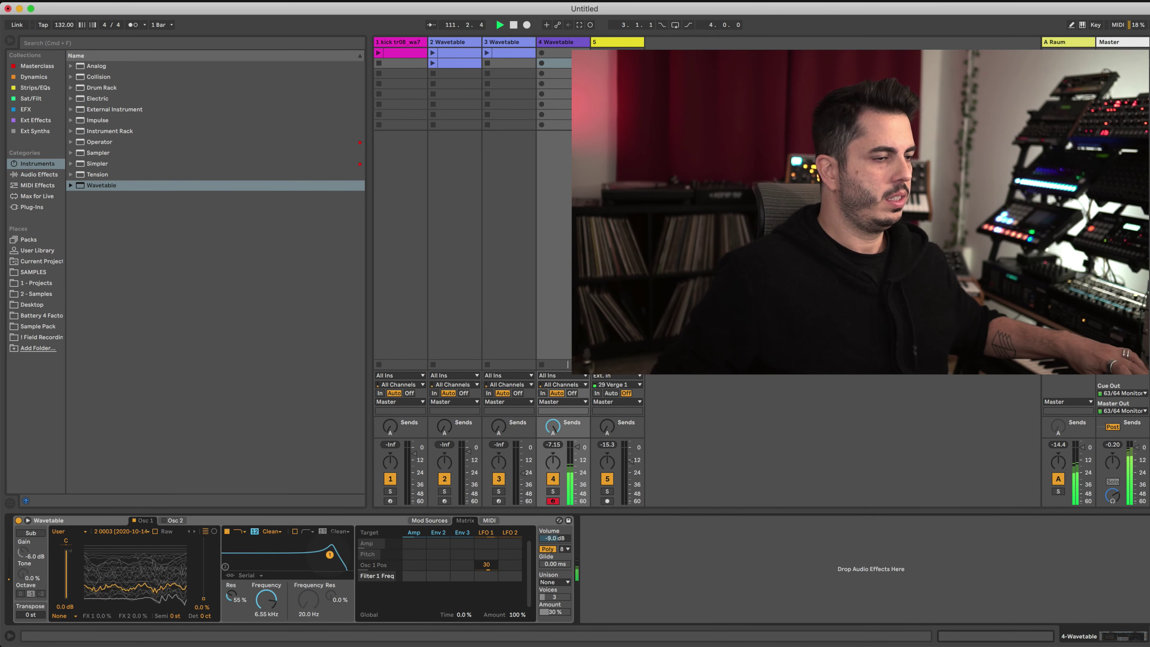
{"action": "mouse_move", "coordinate": [294, 556]}
{"action": "left_mouse_down"}
{"action": "mouse_move", "coordinate": [326, 559]}
{"action": "mouse_move", "coordinate": [303, 563]}
{"action": "left_mouse_up"}
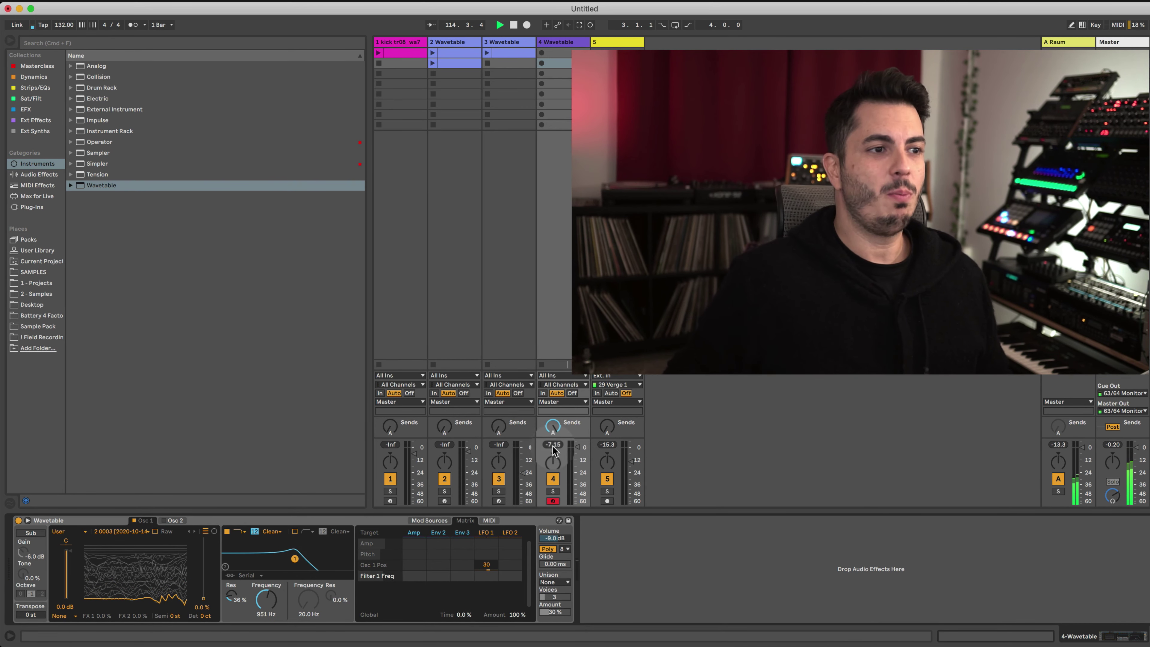
{"action": "left_click", "coordinate": [276, 519]}
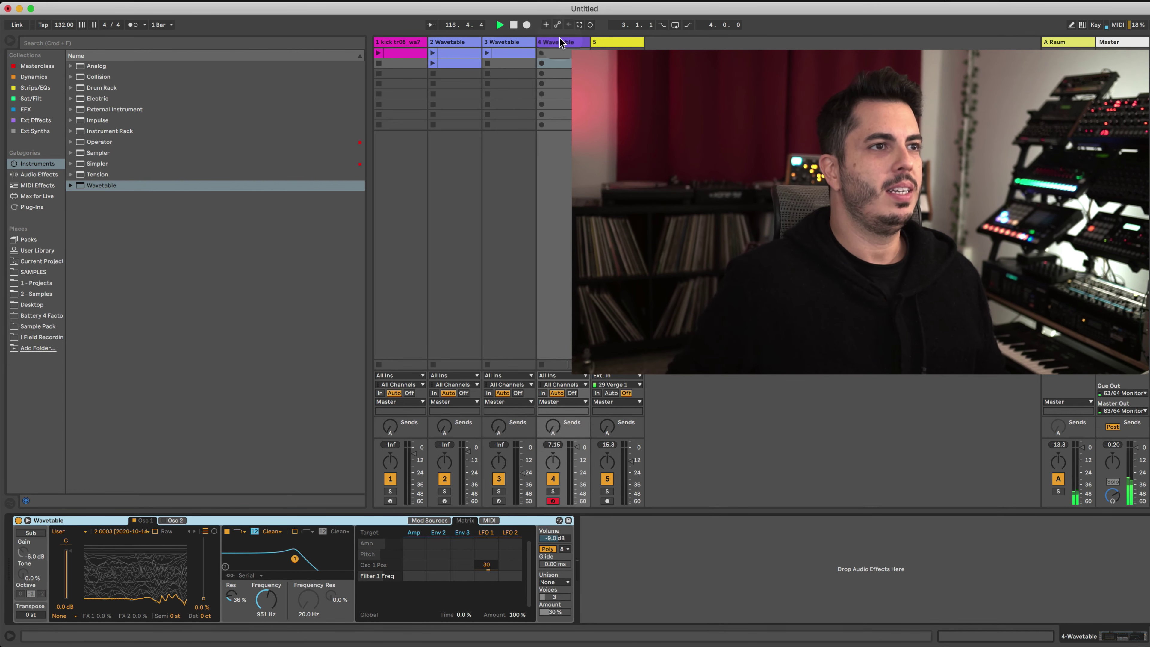
Remove the LFO 1 modulation from Osc 1 Pos on track 4 and open filter 1 to about 19.8 kHz with 23% resonance.
{"action": "left_click", "coordinate": [455, 43]}
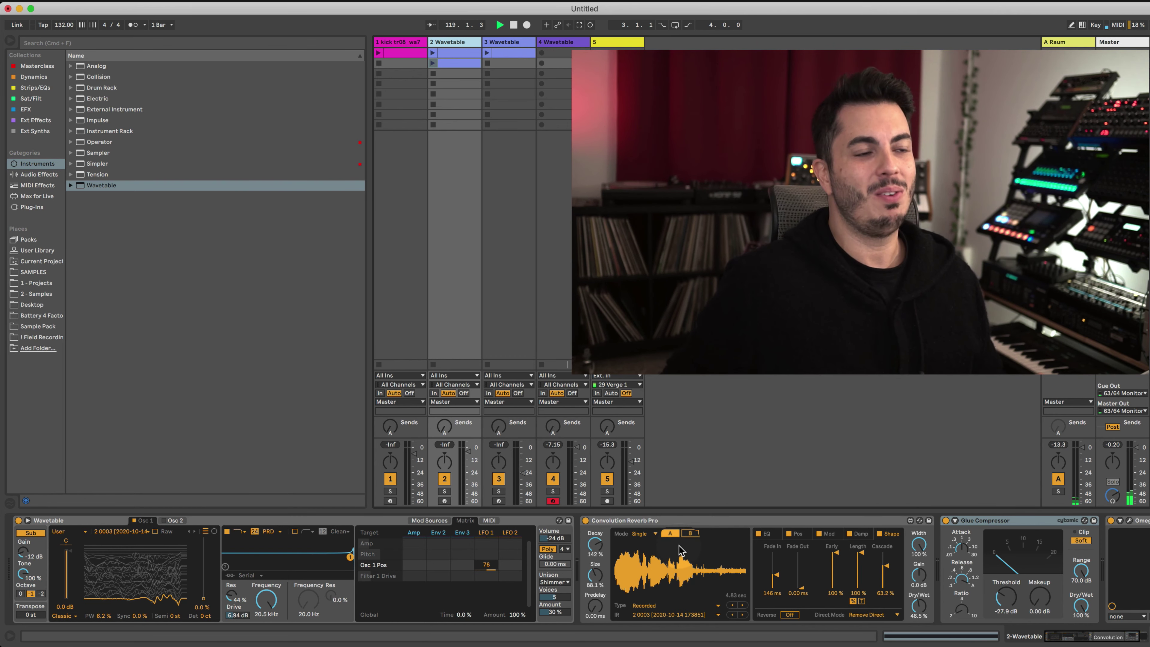
{"action": "left_click", "coordinate": [556, 63]}
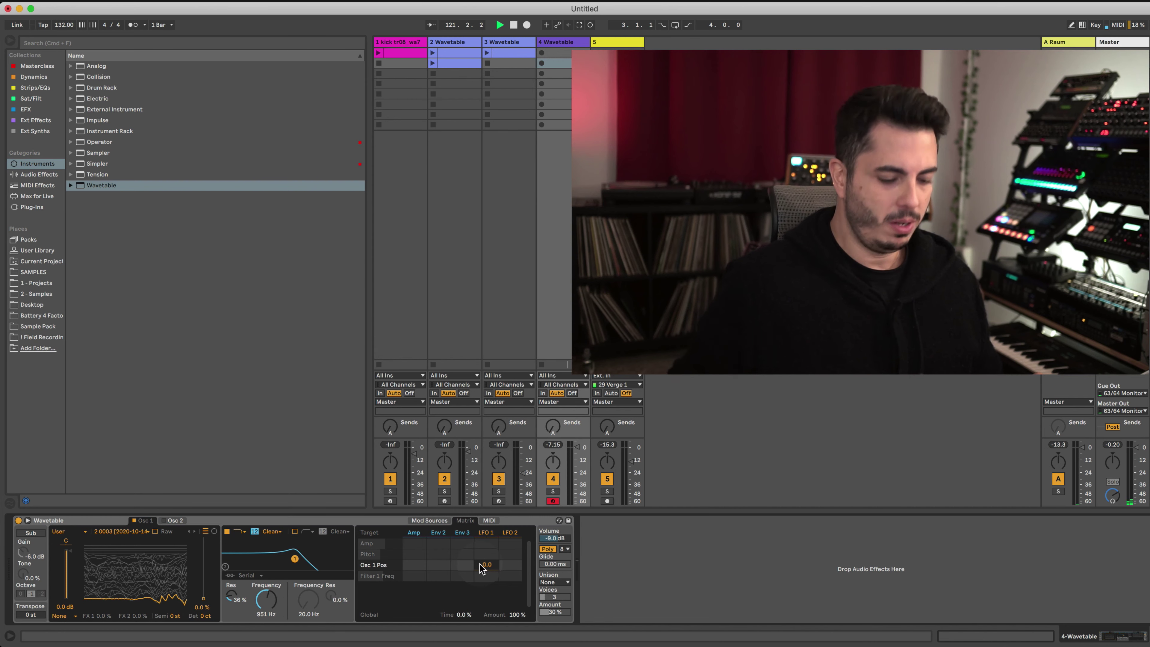
{"action": "left_click_drag", "start_coordinate": [295, 558], "coordinate": [341, 562]}
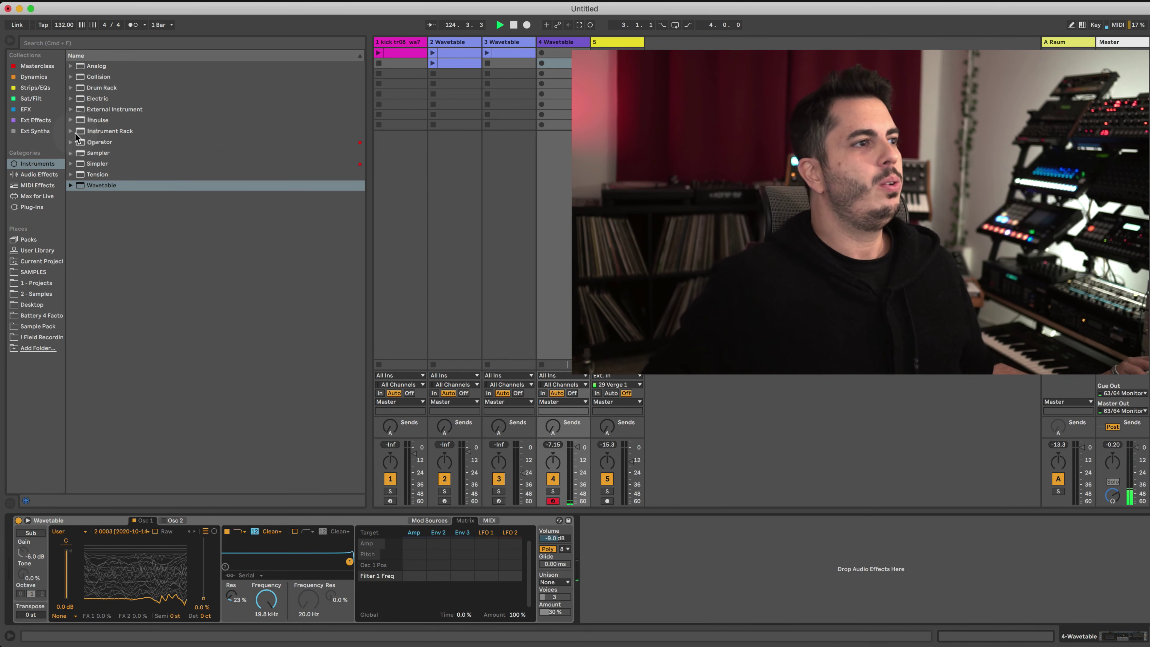
Add Convolution Reverb Pro to track 4 at about 55.5% Dry/Wet and load the recorded clip from track 5 as its impulse response.
{"action": "left_click", "coordinate": [36, 66]}
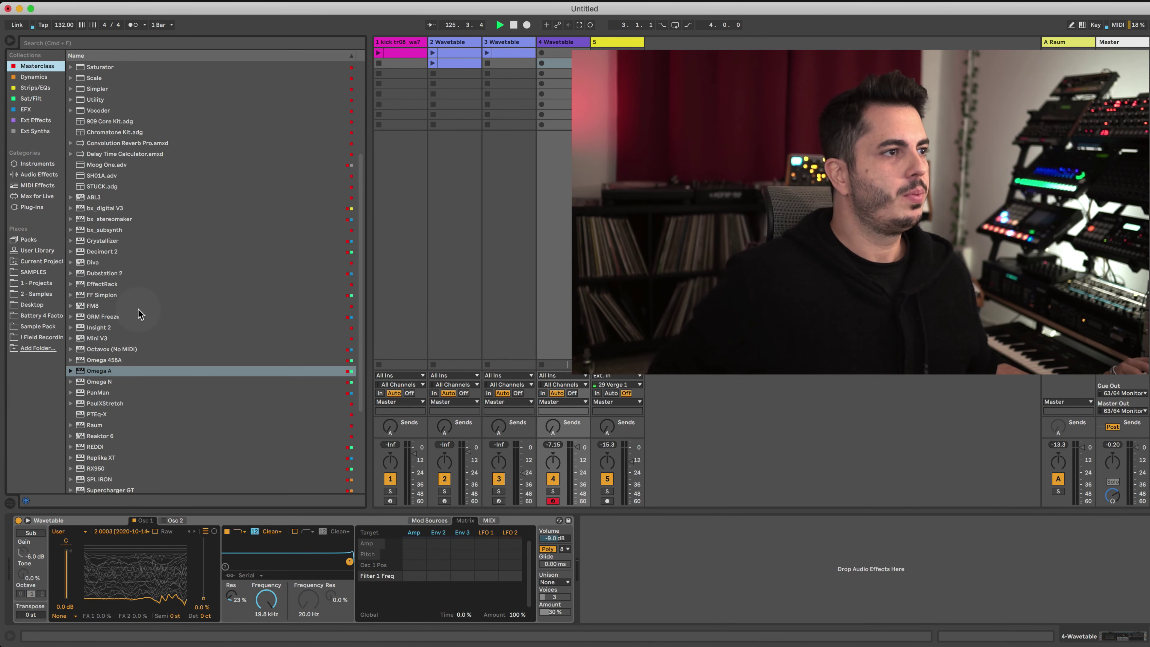
{"action": "scroll", "coordinate": [138, 309], "scroll_direction": "up", "scroll_amount": 5}
{"action": "left_click", "coordinate": [129, 294]}
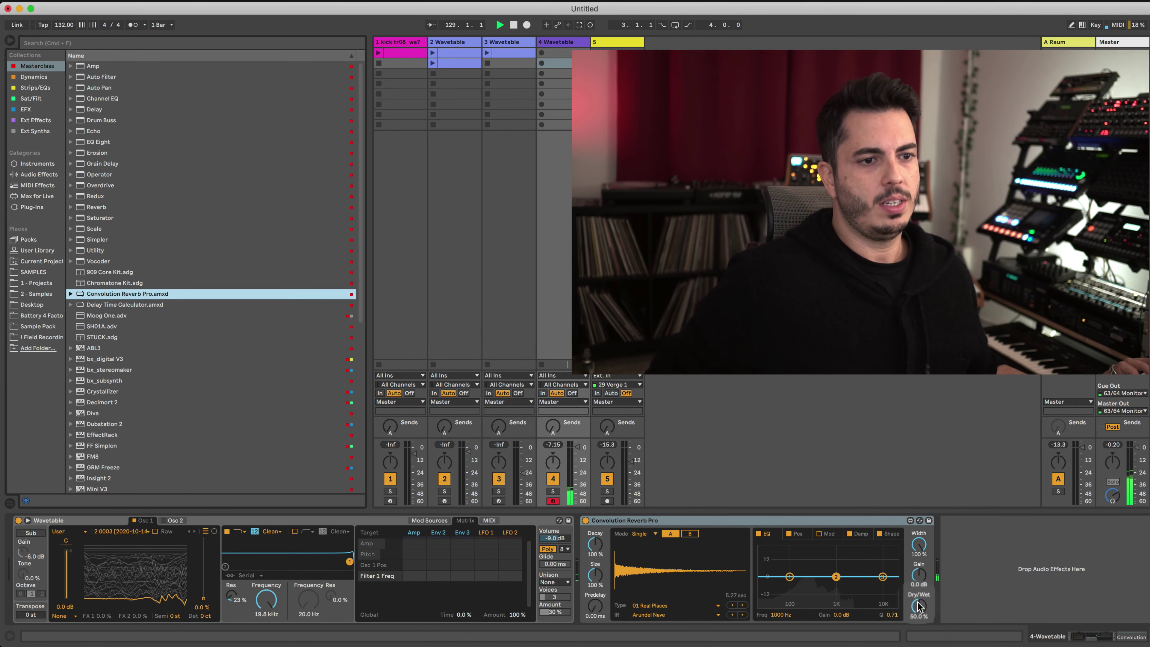
{"action": "mouse_move", "coordinate": [919, 605]}
{"action": "left_mouse_down"}
{"action": "mouse_move", "coordinate": [919, 588]}
{"action": "mouse_move", "coordinate": [918, 603]}
{"action": "left_mouse_up"}
{"action": "left_click_drag", "start_coordinate": [630, 53], "coordinate": [673, 573]}
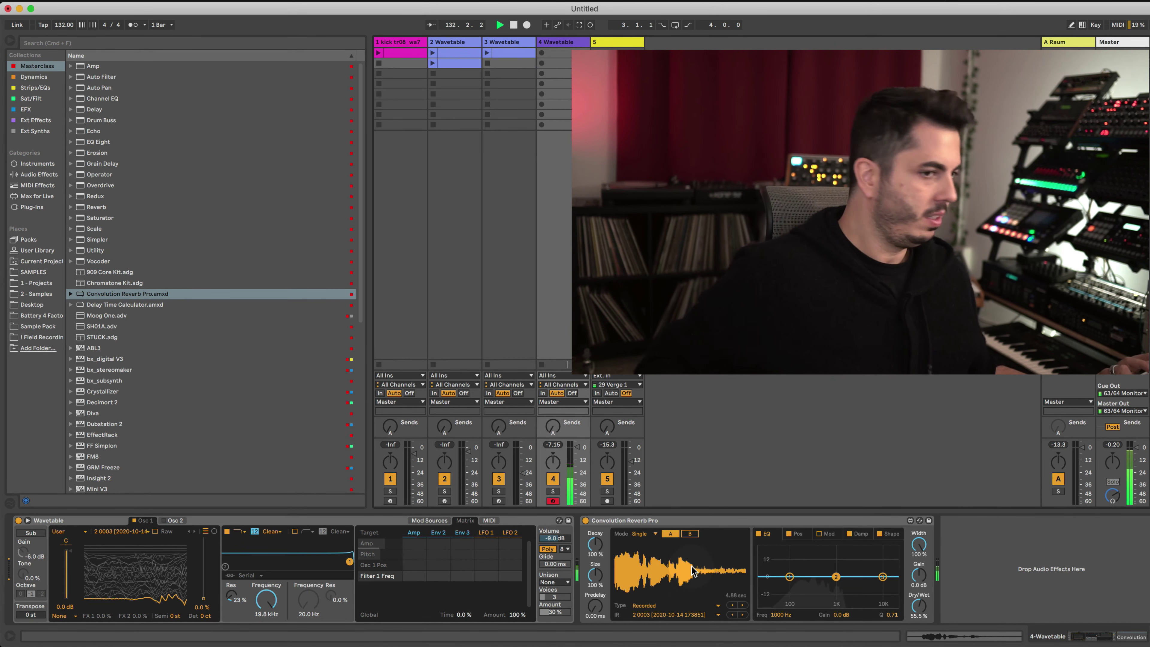
Shape the reverb EQ with an 18 dB boost at 2.11 kHz and a 9 dB cut at 94.5 Hz, and set Dry/Wet to 52.8%.
{"action": "double_click", "coordinate": [918, 606]}
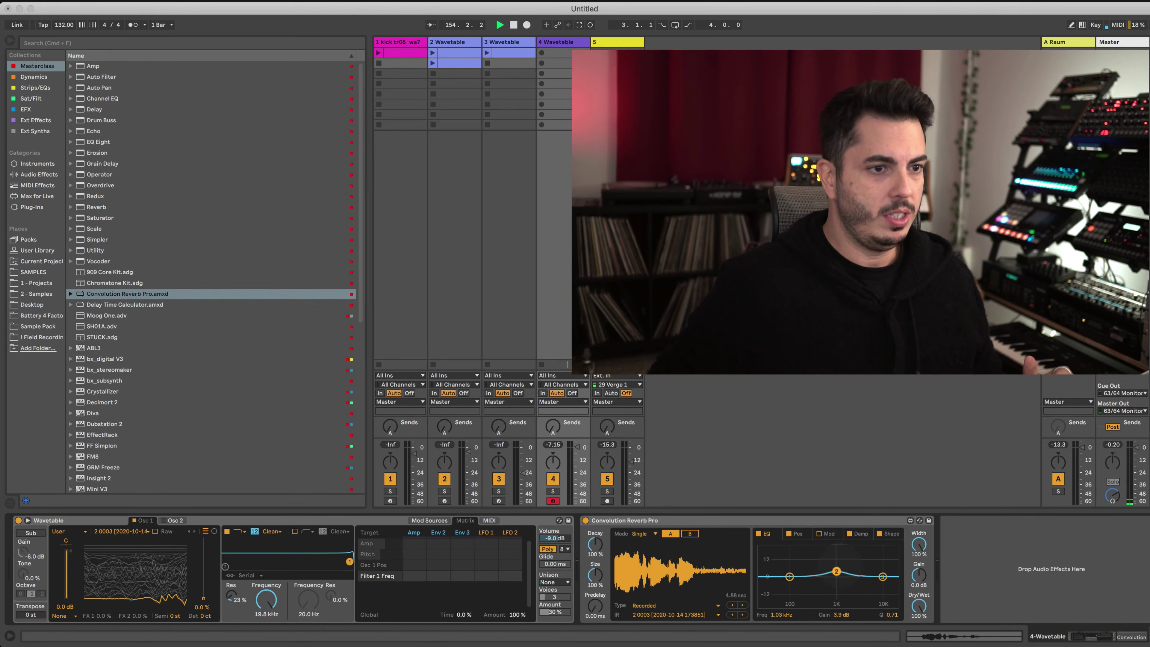
{"action": "left_click_drag", "start_coordinate": [882, 577], "coordinate": [856, 551]}
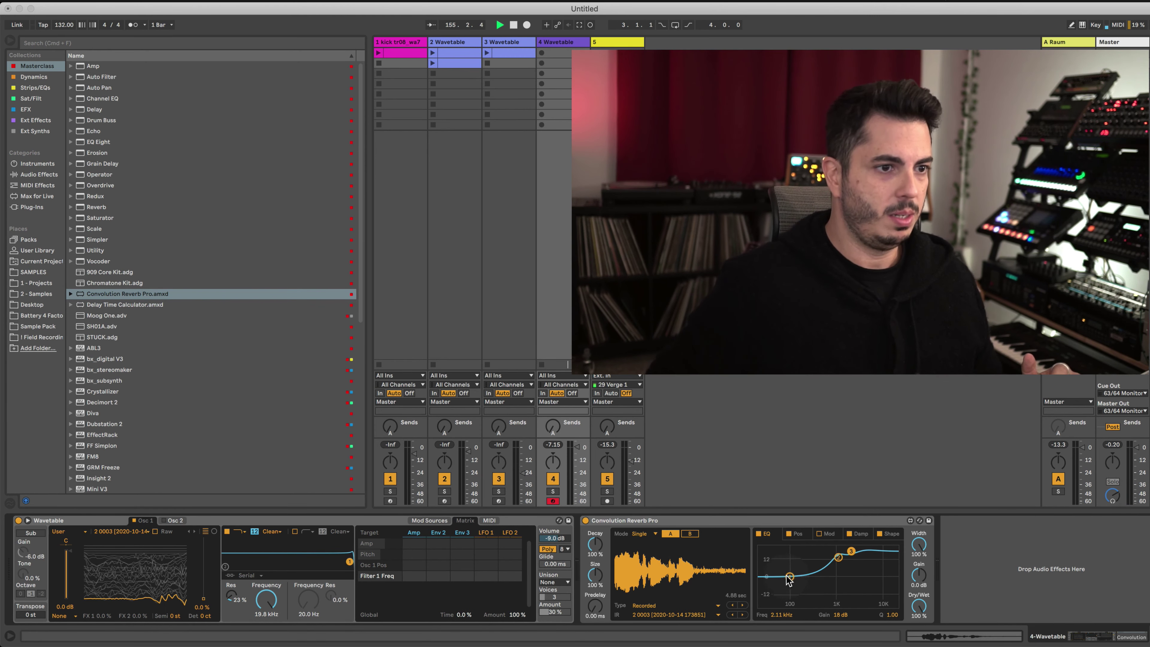
{"action": "left_click_drag", "start_coordinate": [788, 577], "coordinate": [789, 587]}
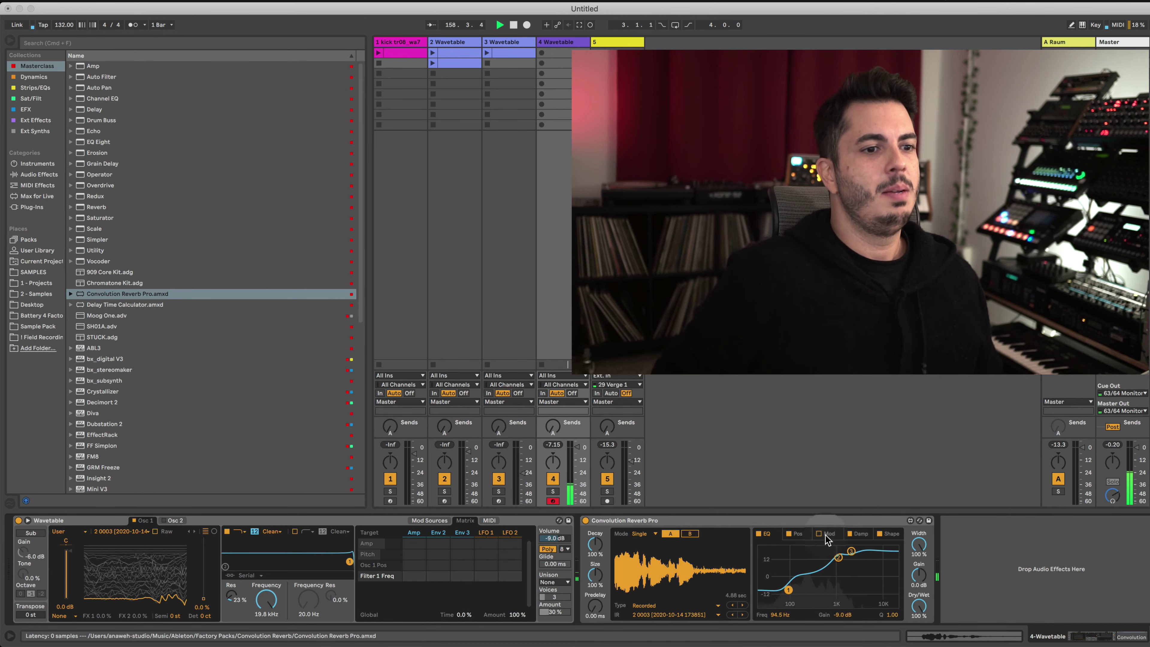
{"action": "left_click_drag", "start_coordinate": [919, 604], "coordinate": [919, 617]}
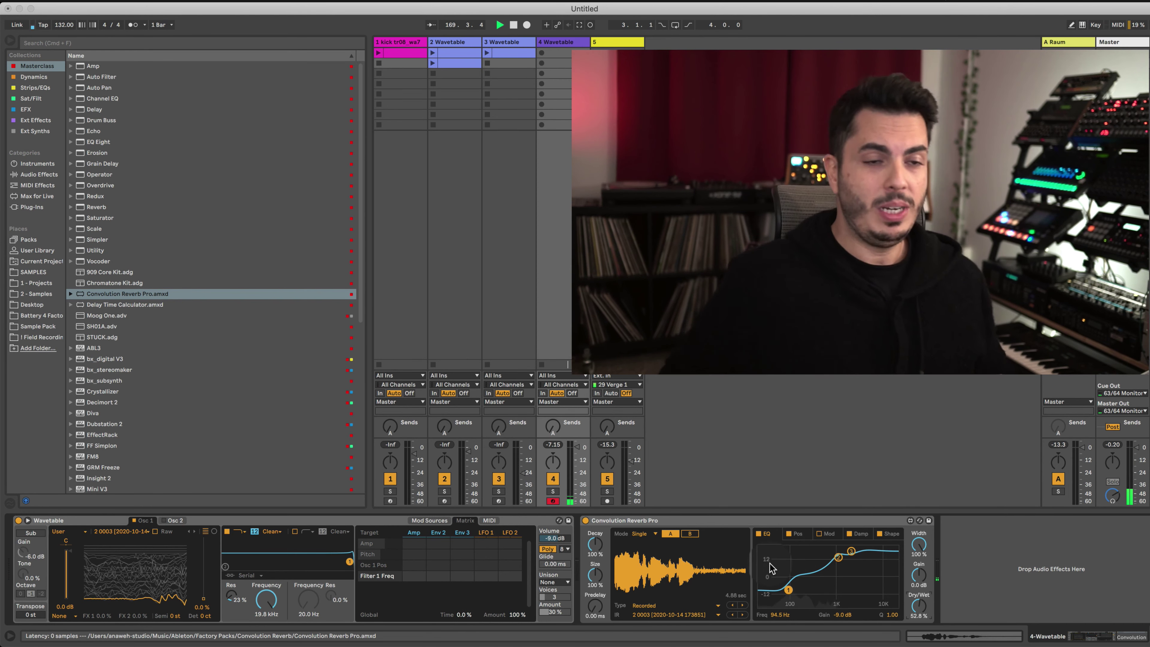
Set the reverb's Decay to 163% and Size to 157%, and turn on its modulation in Wide mode.
{"action": "left_click_drag", "start_coordinate": [595, 574], "coordinate": [595, 527]}
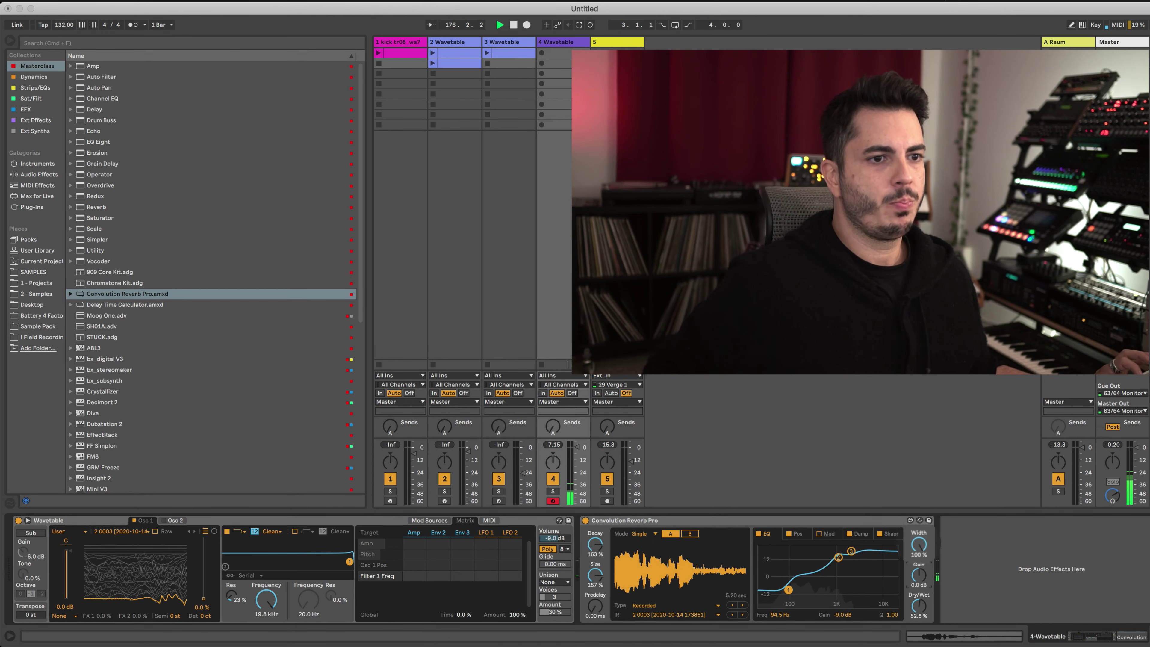
{"action": "left_click", "coordinate": [819, 533]}
{"action": "left_click", "coordinate": [829, 534]}
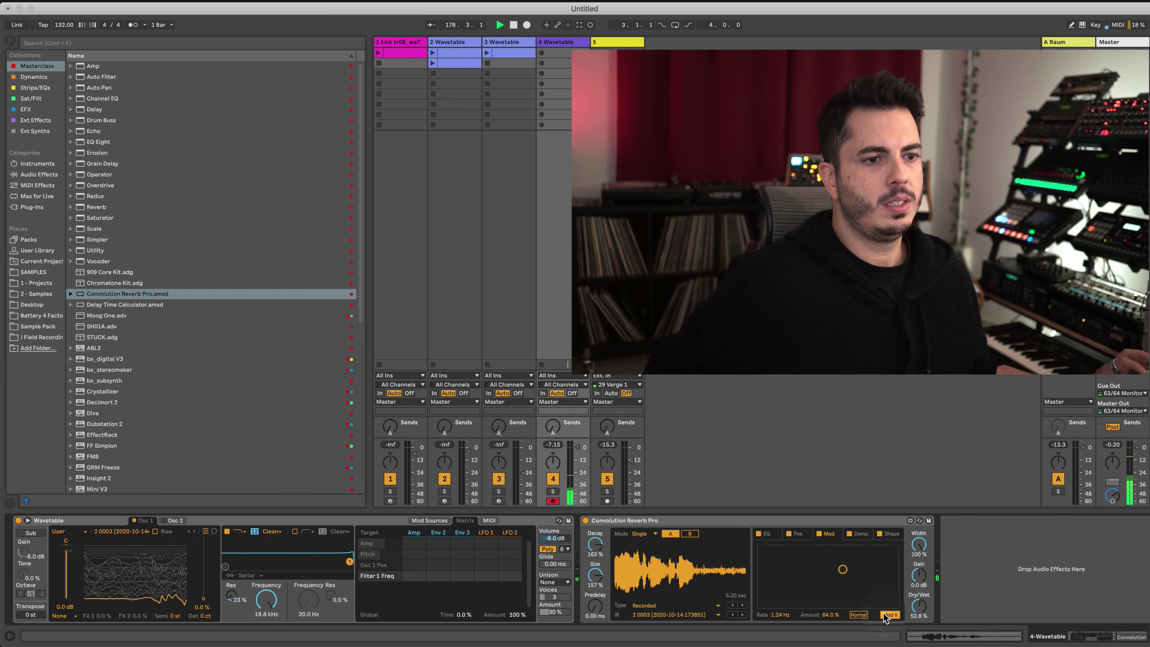
{"action": "left_click", "coordinate": [855, 614]}
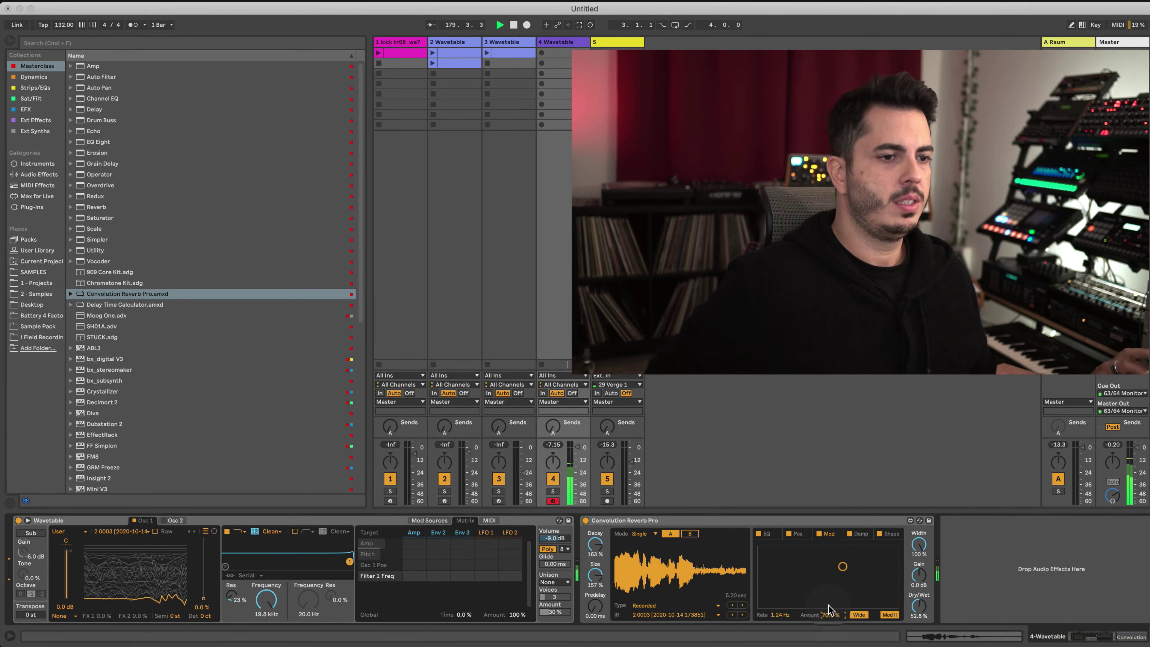
Set reverb damping to 156% decay at 5.24 kHz and 25.7% at 84.5 Hz, and overall Decay to 24.8% and Size to 116%.
{"action": "left_click", "coordinate": [862, 535]}
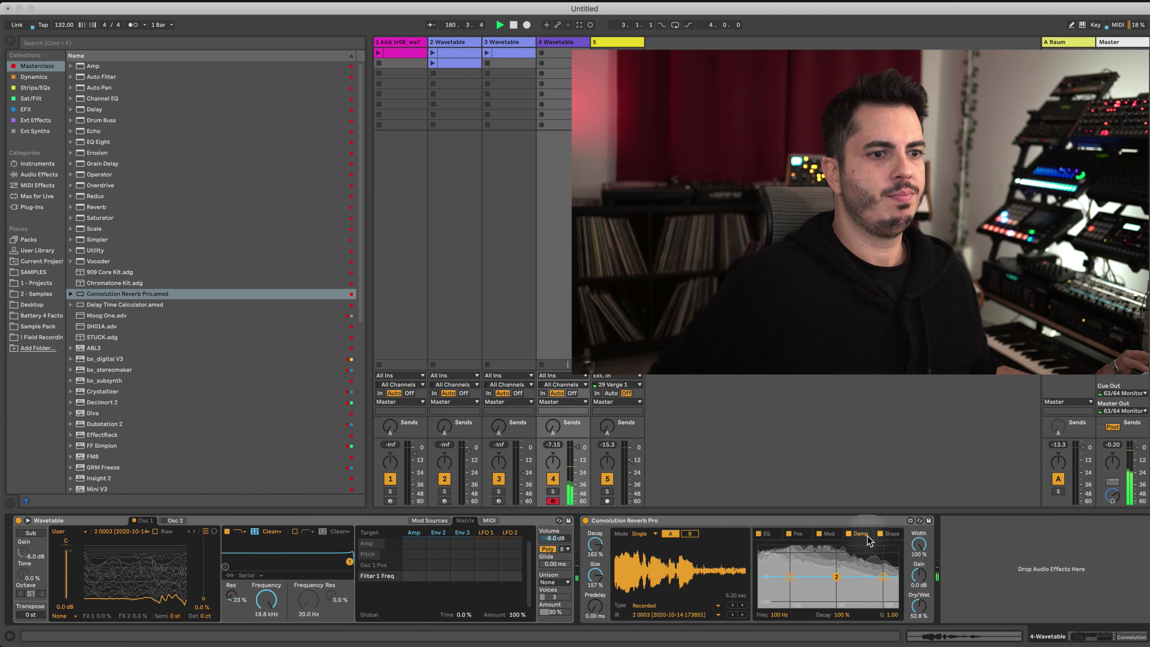
{"action": "left_click_drag", "start_coordinate": [881, 576], "coordinate": [870, 562]}
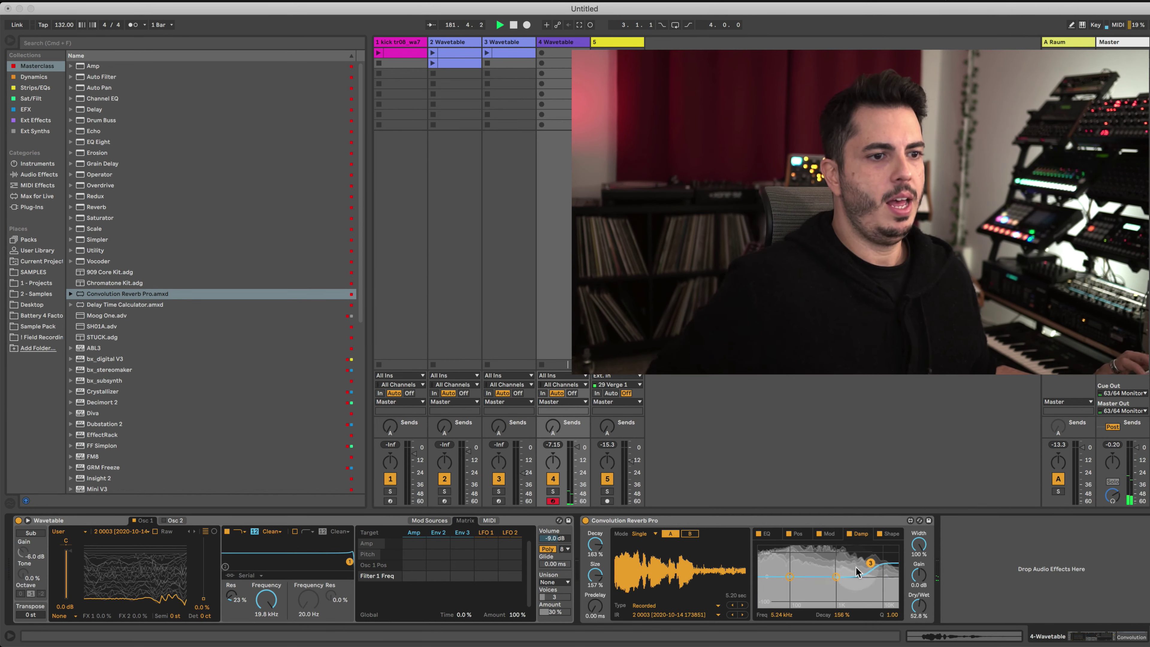
{"action": "left_click_drag", "start_coordinate": [789, 577], "coordinate": [785, 594]}
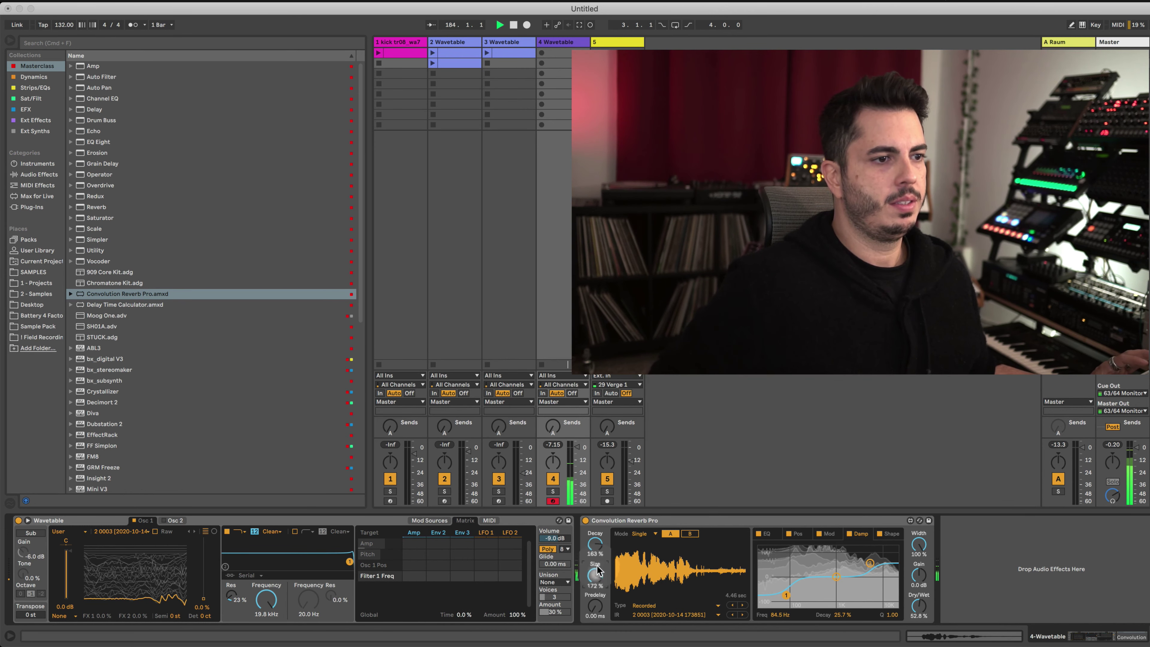
{"action": "left_click_drag", "start_coordinate": [590, 549], "coordinate": [589, 535]}
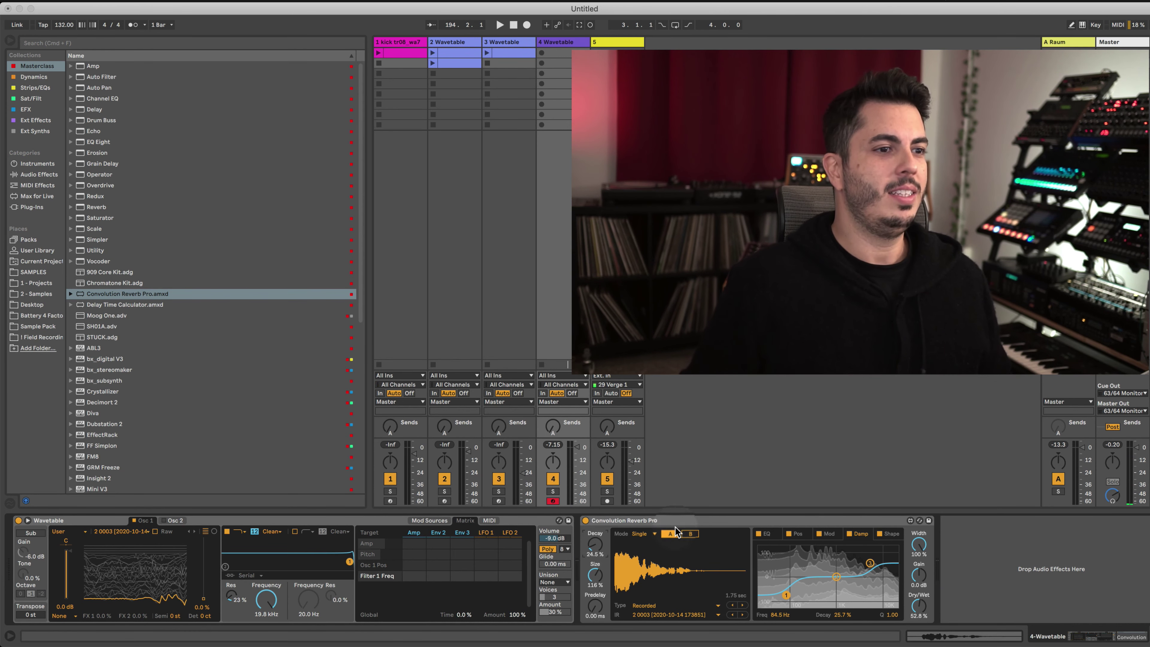
Open track 2 Wavetable, solo and unsolo it, and launch its first clip.
{"action": "left_click", "coordinate": [456, 42]}
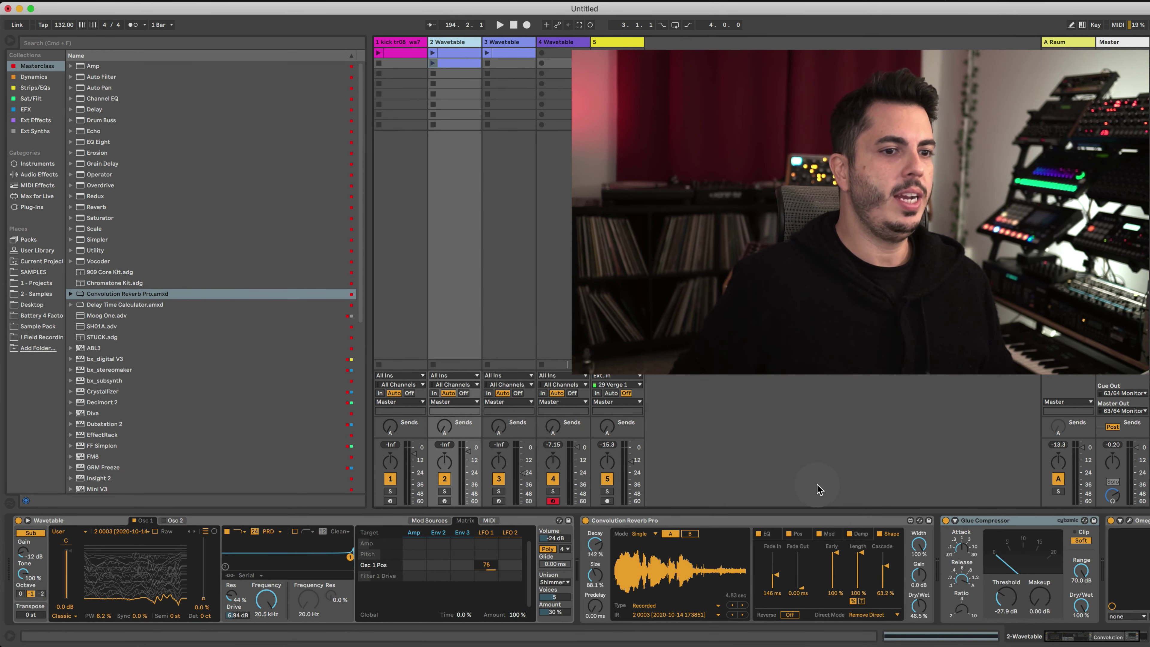
{"action": "left_click", "coordinate": [444, 491]}
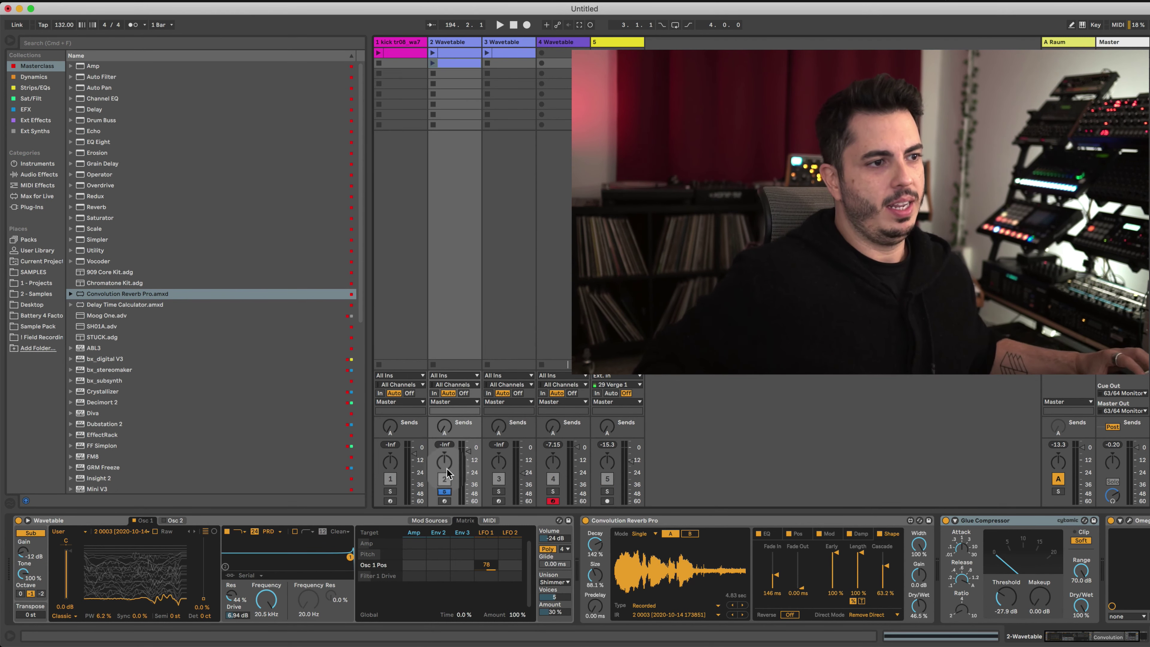
{"action": "left_click", "coordinate": [444, 491]}
{"action": "left_click", "coordinate": [433, 53]}
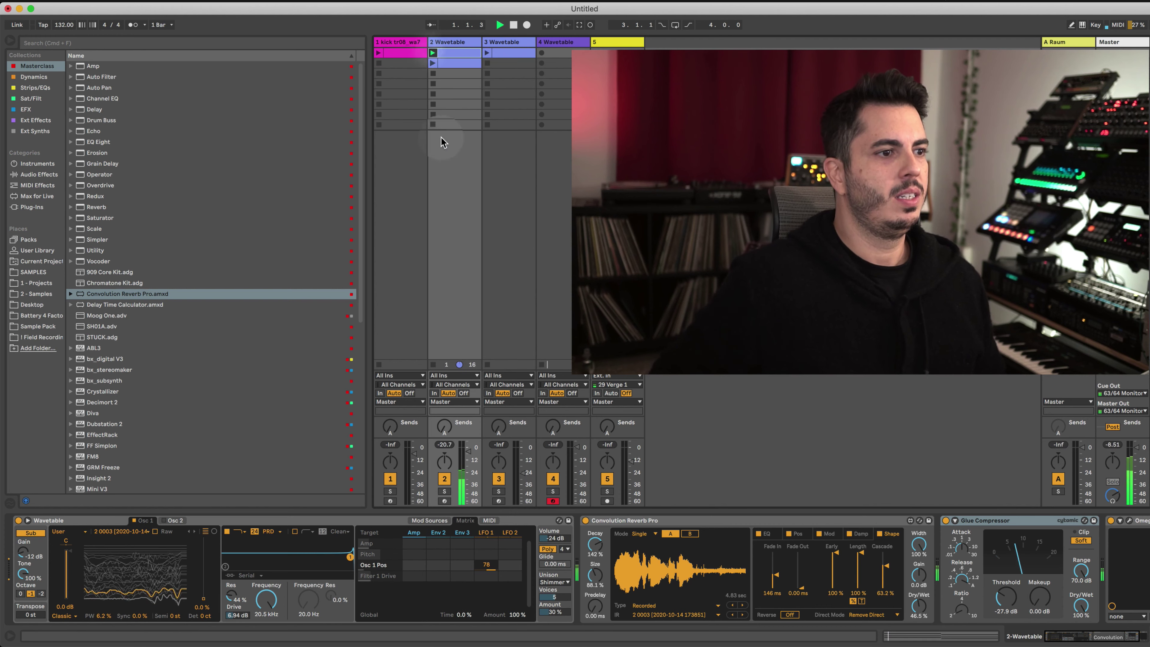
On track 2, set the LFO 1 amount on Osc 1 Pos to 17, filter 1 to about 356 Hz and reverb Dry/Wet to 67.7%.
{"action": "left_click_drag", "start_coordinate": [486, 564], "coordinate": [485, 598]}
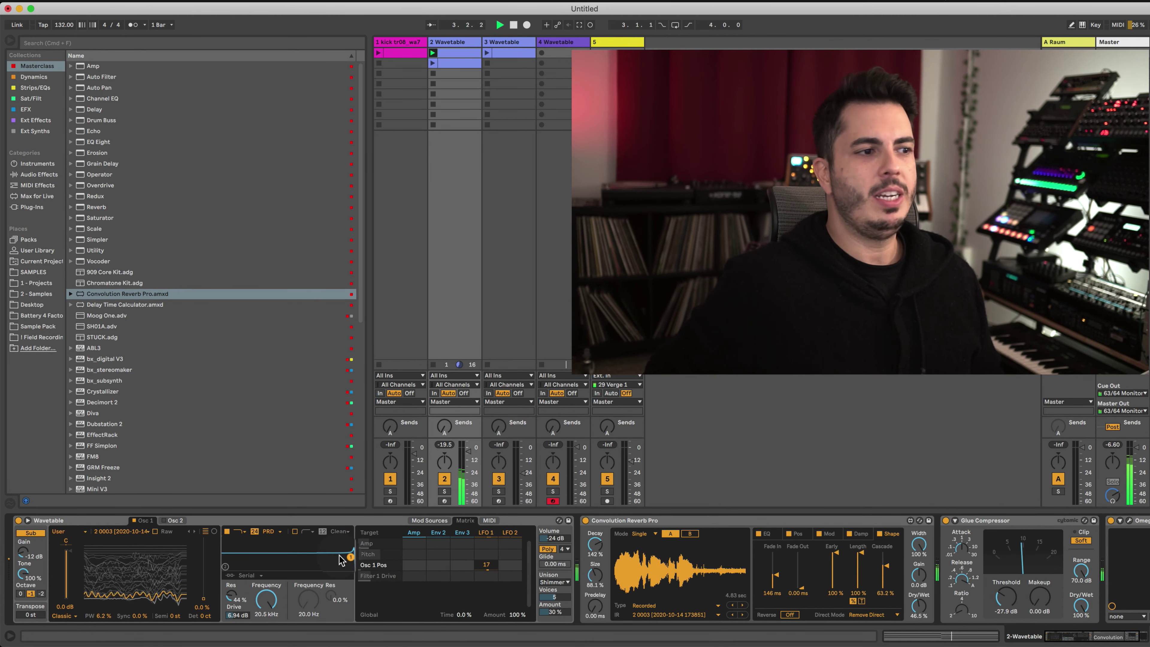
{"action": "left_click_drag", "start_coordinate": [350, 556], "coordinate": [301, 561]}
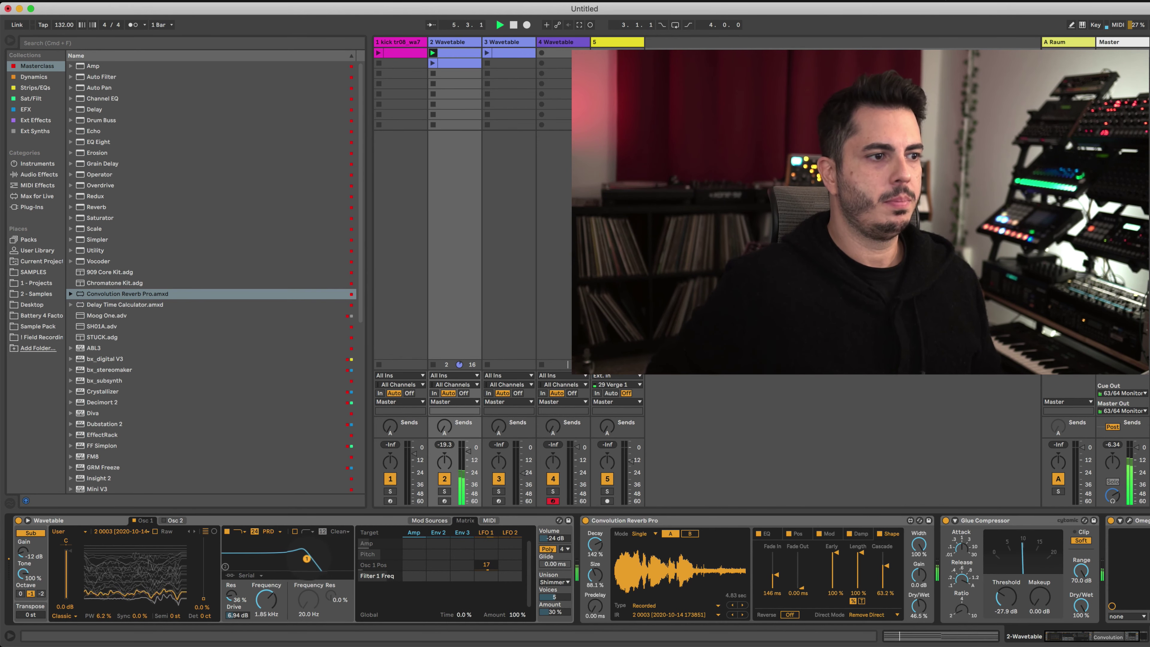
{"action": "left_click_drag", "start_coordinate": [918, 605], "coordinate": [918, 601]}
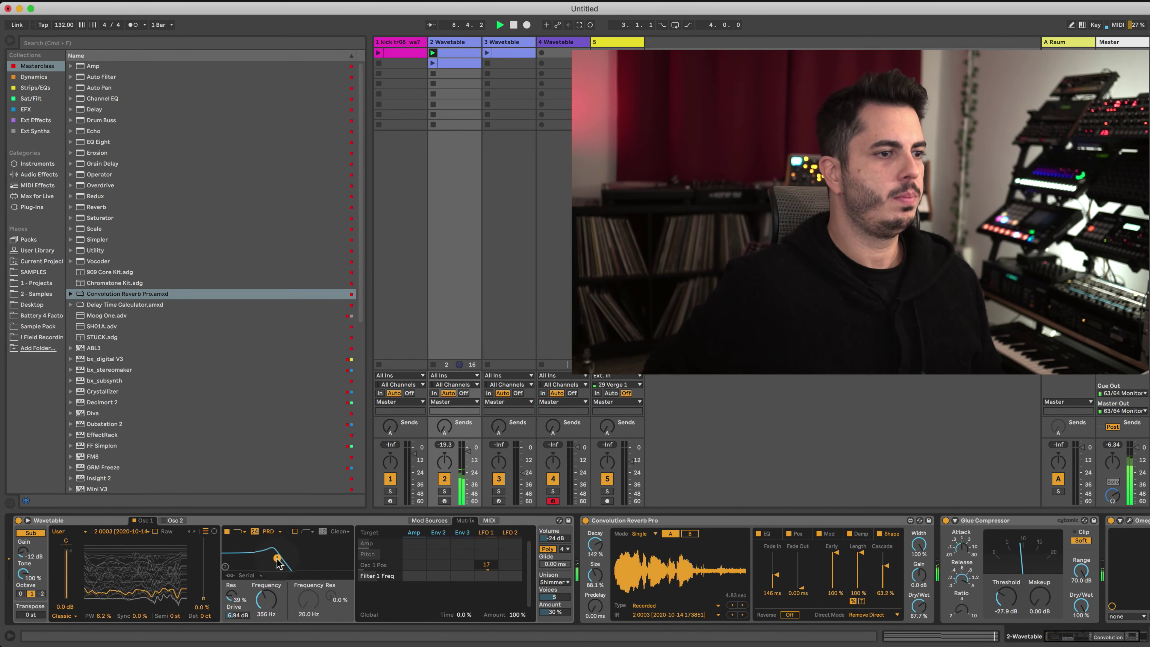
Play the clip on track 3 Wavetable, set the track volume to about -14.5 dB and briefly tweak filter 2.
{"action": "left_click", "coordinate": [492, 44]}
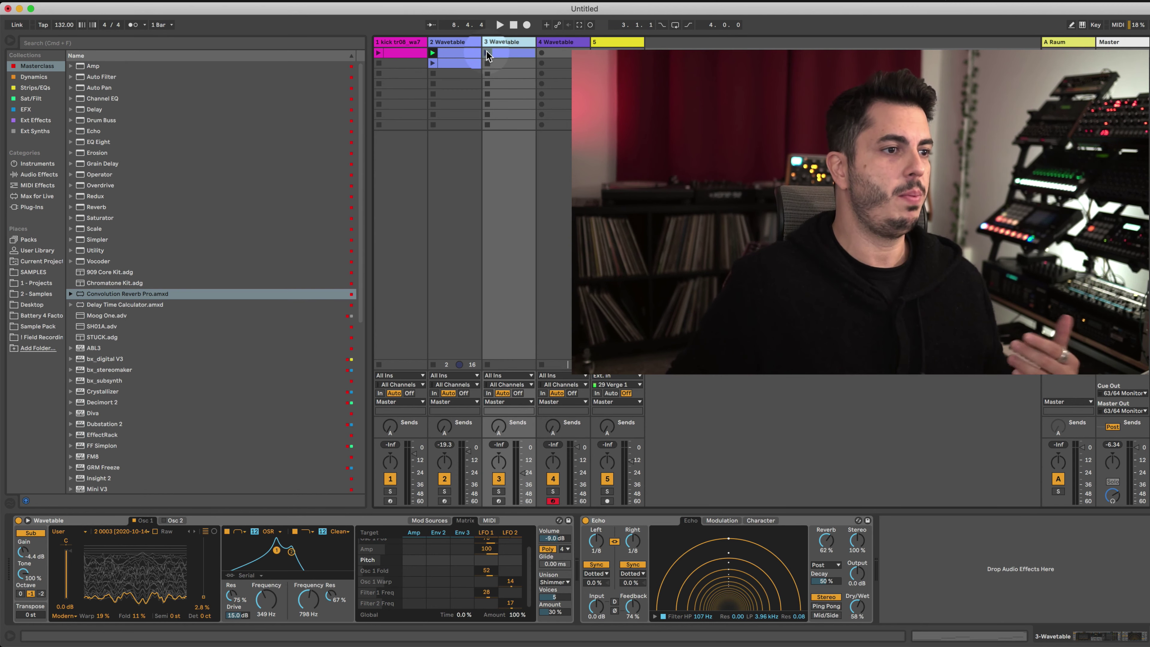
{"action": "left_click", "coordinate": [487, 53]}
{"action": "left_click_drag", "start_coordinate": [522, 473], "coordinate": [521, 464]}
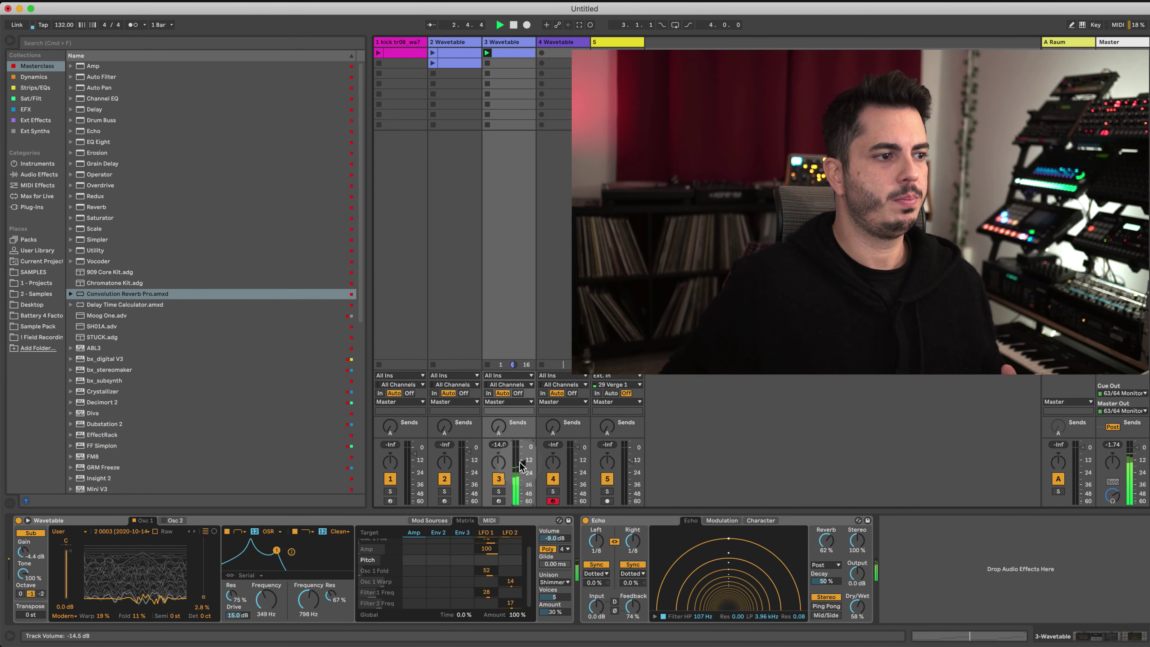
{"action": "left_click_drag", "start_coordinate": [301, 594], "coordinate": [300, 593]}
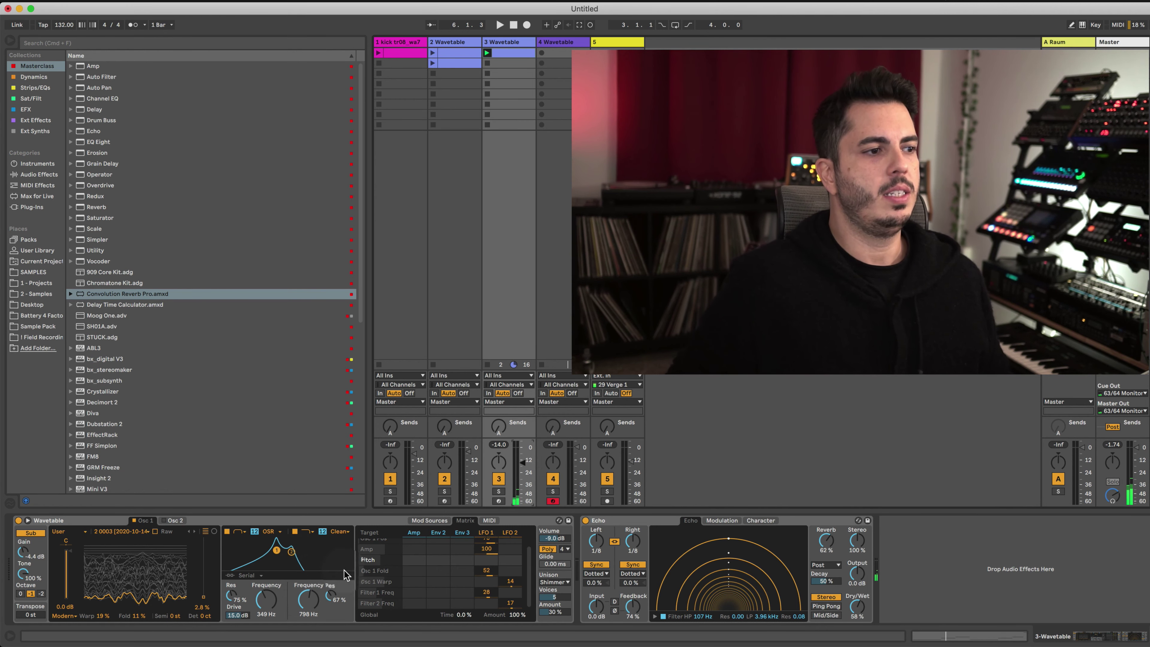
Examine the LFO 1 and LFO 2 waveforms and rates on track 3 and their assignments in the modulation matrix.
{"action": "left_click", "coordinate": [485, 532]}
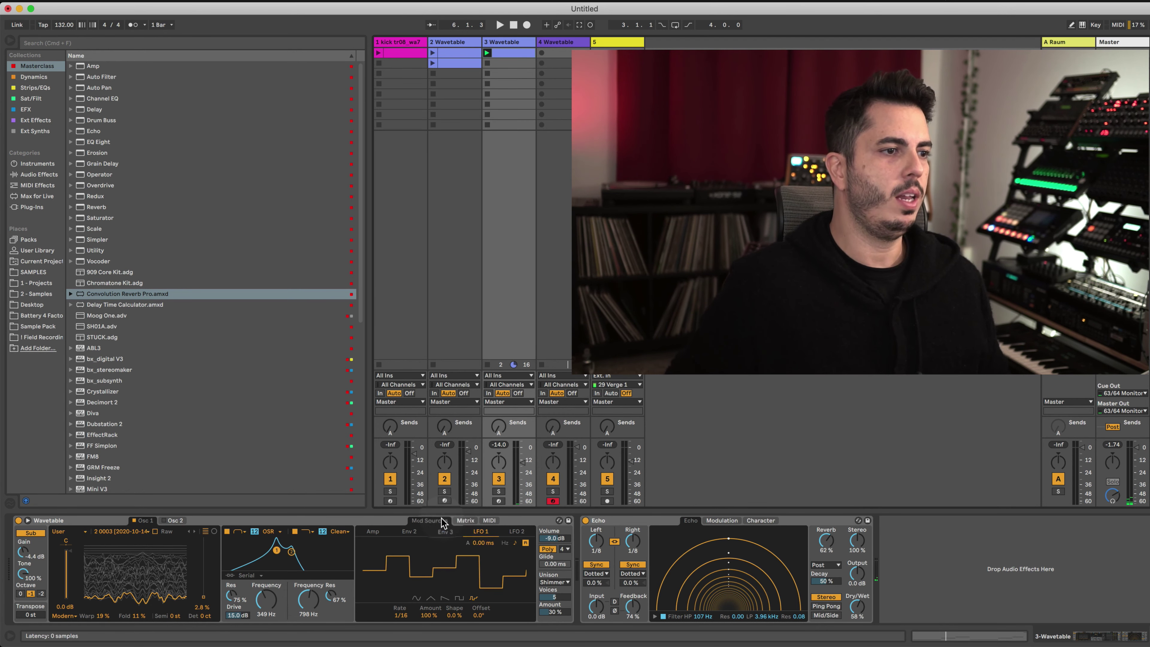
{"action": "left_click", "coordinate": [514, 532]}
{"action": "left_click", "coordinate": [482, 532]}
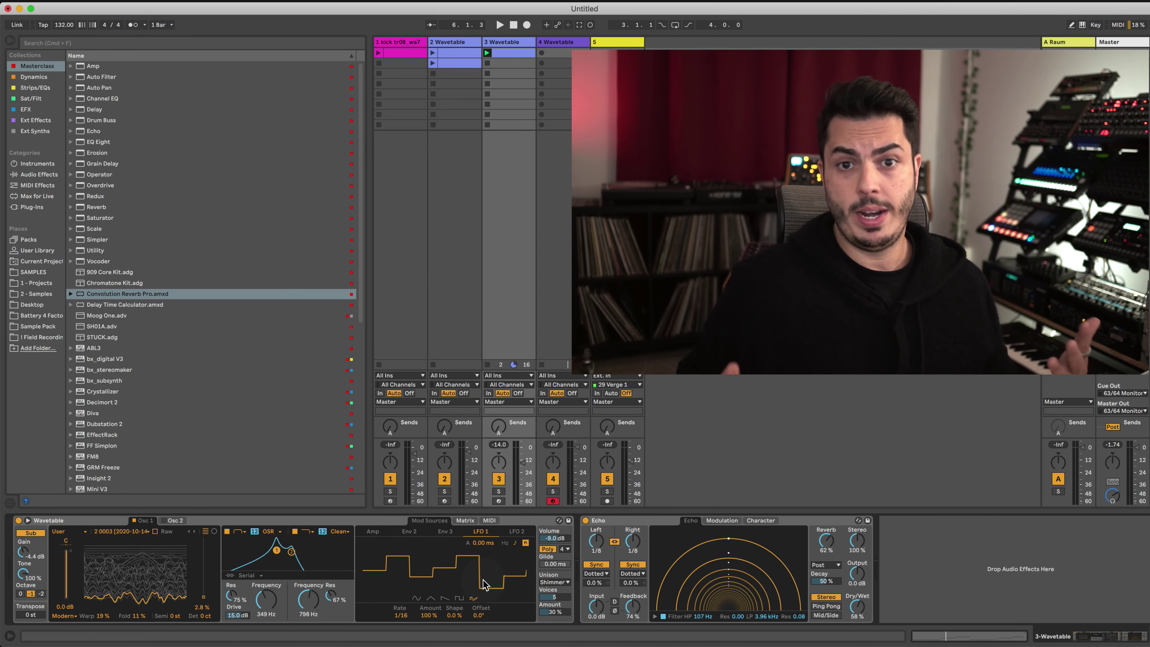
{"action": "left_click", "coordinate": [516, 530]}
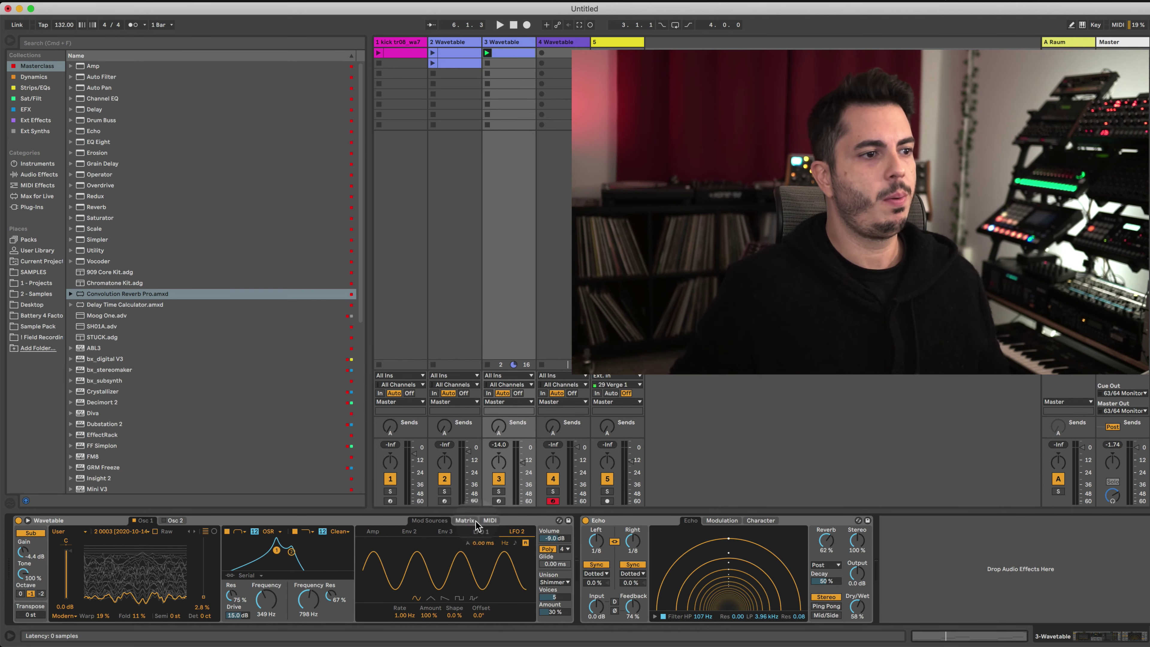
{"action": "left_click", "coordinate": [466, 521]}
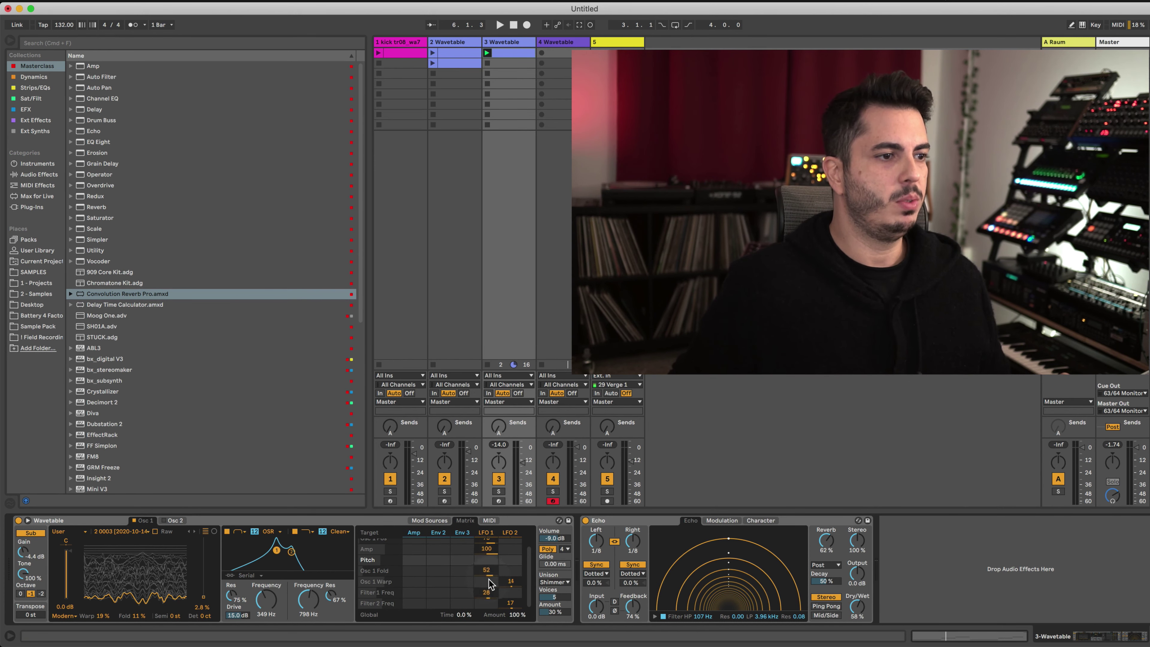